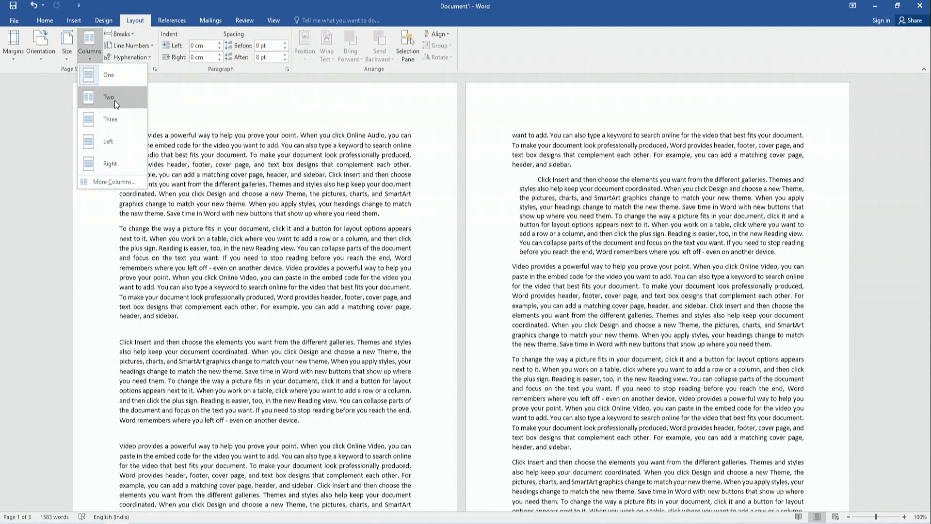
Step: Lay out the whole document in two columns
{"action": "left_click", "coordinate": [114, 100]}
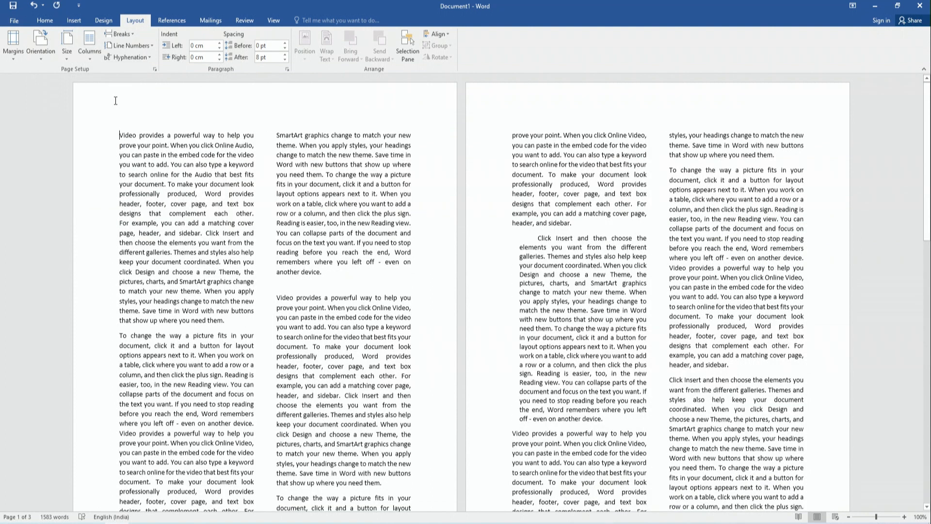
{"action": "scroll", "coordinate": [193, 346], "scroll_direction": "down", "scroll_amount": 3}
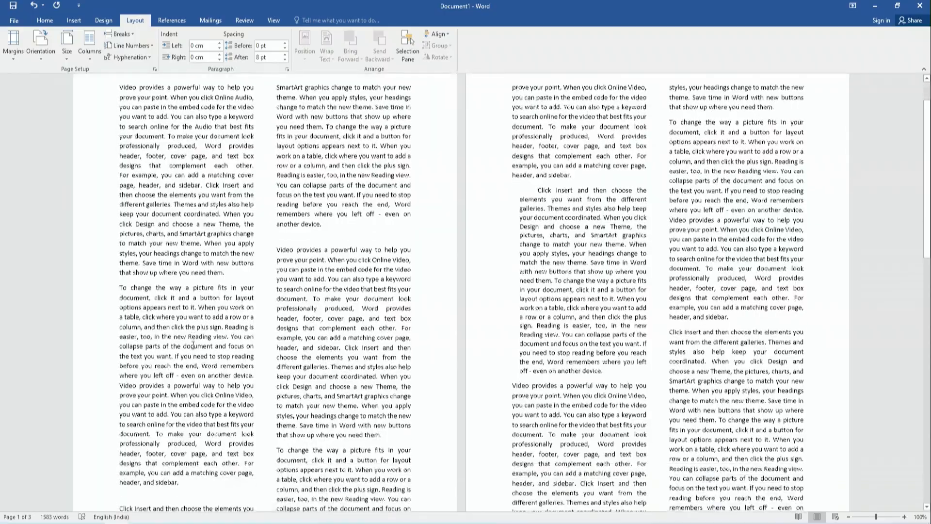
{"action": "scroll", "coordinate": [192, 345], "scroll_direction": "down", "scroll_amount": 5}
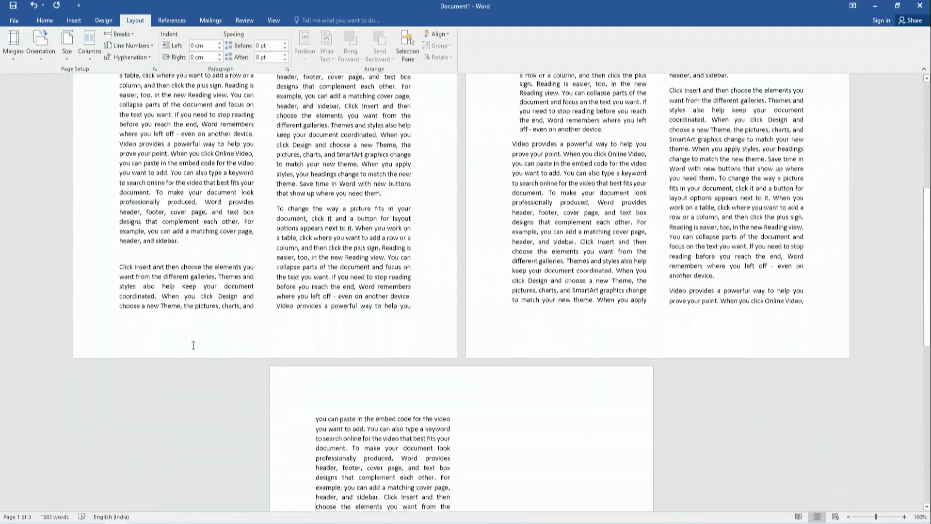
Step: Look through the pages to examine how the text flows in two columns
{"action": "key", "text": "Down"}
{"action": "key", "text": "Down"}
{"action": "key", "text": "Down"}
{"action": "key", "text": "Down"}
{"action": "key", "text": "Down"}
{"action": "key", "text": "Down"}
{"action": "key", "text": "Down"}
{"action": "key", "text": "Down"}
{"action": "key", "text": "Down"}
{"action": "key", "text": "Down"}
{"action": "key", "text": "Down"}
{"action": "key", "text": "Down"}
{"action": "key", "text": "Down"}
{"action": "key", "text": "Down"}
{"action": "key", "text": "Down"}
{"action": "key", "text": "Down"}
{"action": "key", "text": "Page_Up"}
{"action": "key", "text": "Page_Up"}
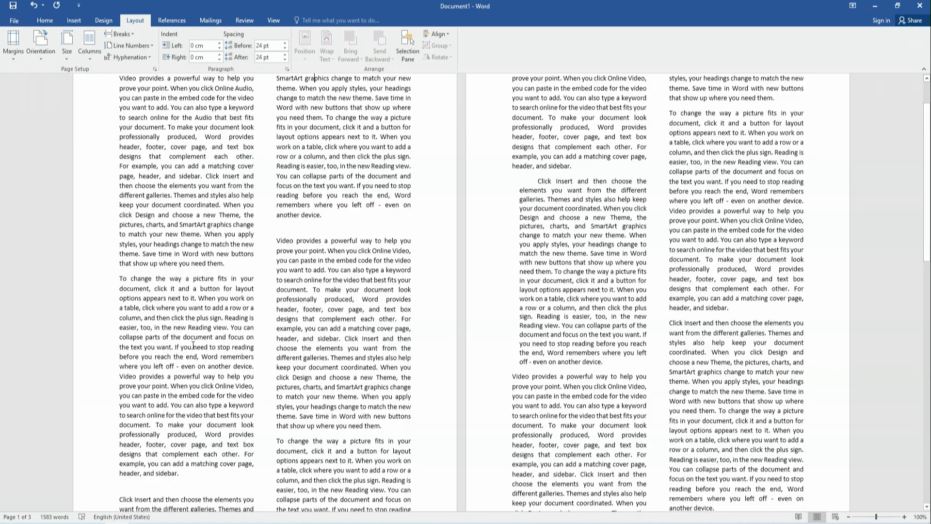
Step: Place the cursor at the start of the first paragraph and change the document to three columns
{"action": "left_click", "coordinate": [120, 80]}
{"action": "left_click", "coordinate": [96, 56]}
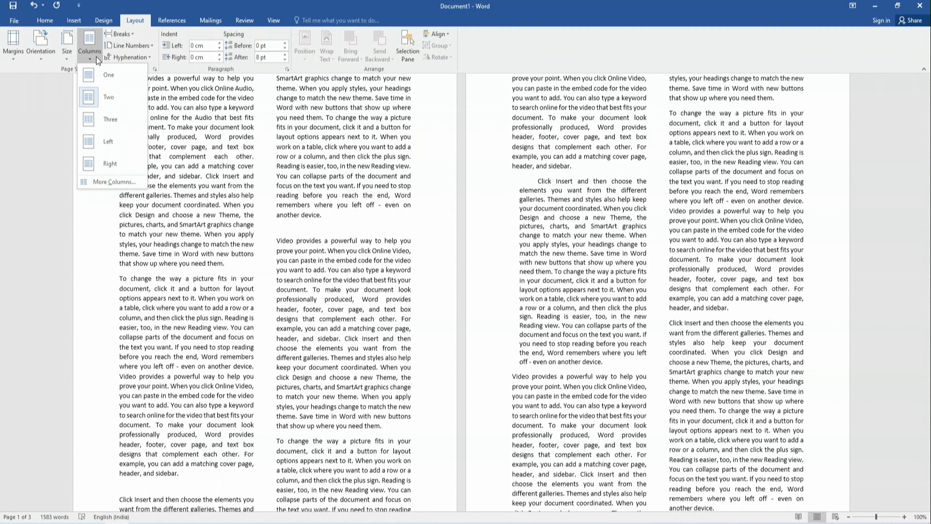
{"action": "left_click", "coordinate": [114, 123]}
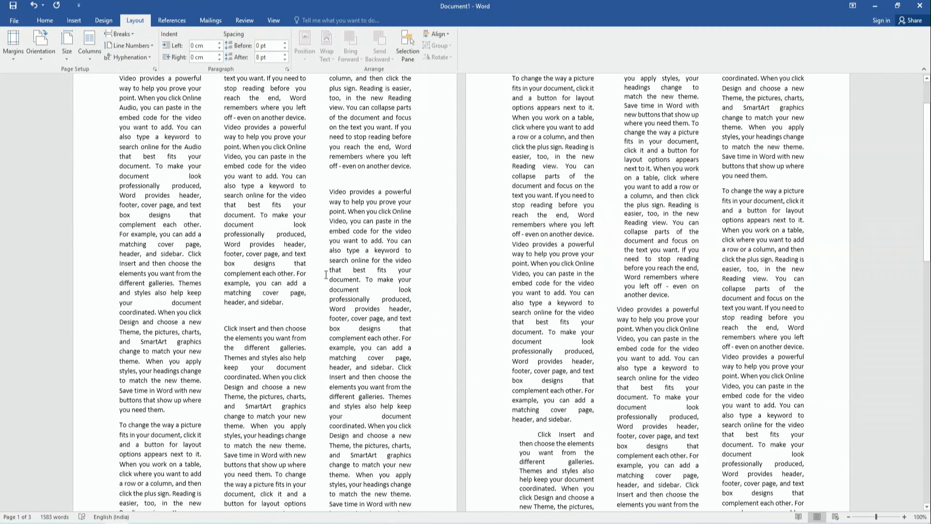
Step: Examine the text flow of the three-column layout across the pages, ending back near the document's start
{"action": "key", "text": "Down"}
{"action": "key", "text": "Down"}
{"action": "key", "text": "Down"}
{"action": "key", "text": "Down"}
{"action": "key", "text": "Down"}
{"action": "key", "text": "Down"}
{"action": "key", "text": "Down"}
{"action": "key", "text": "Down"}
{"action": "key", "text": "Down"}
{"action": "key", "text": "Down"}
{"action": "key", "text": "Down"}
{"action": "key", "text": "Down"}
{"action": "key", "text": "Down"}
{"action": "key", "text": "Down"}
{"action": "key", "text": "Down"}
{"action": "key", "text": "Down"}
{"action": "key", "text": "Down"}
{"action": "key", "text": "Down"}
{"action": "key", "text": "Down"}
{"action": "key", "text": "Down"}
{"action": "key", "text": "Up"}
{"action": "key", "text": "Up"}
{"action": "key", "text": "Up"}
{"action": "key", "text": "Up"}
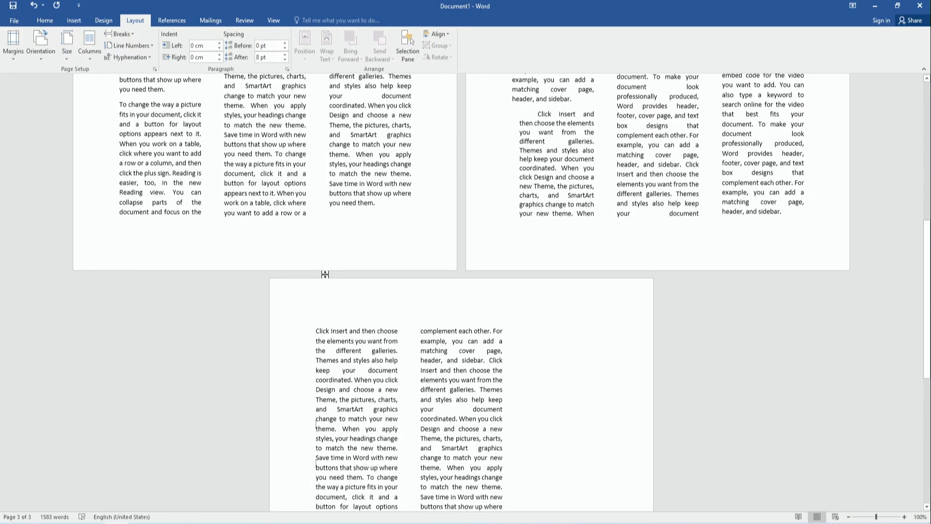
{"action": "key", "text": "ctrl+Home"}
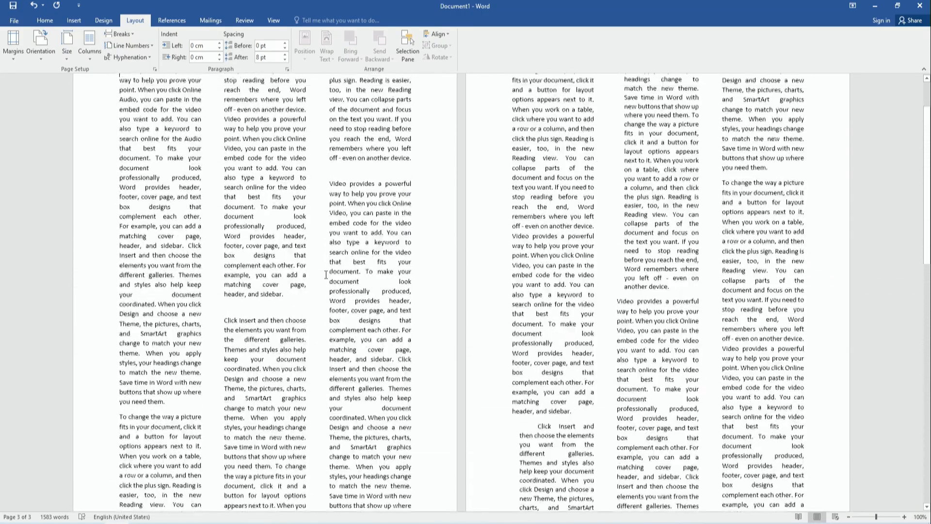
Step: Apply the Left column preset to the document and replace it with the Right preset
{"action": "left_click", "coordinate": [92, 46]}
{"action": "left_click", "coordinate": [118, 145]}
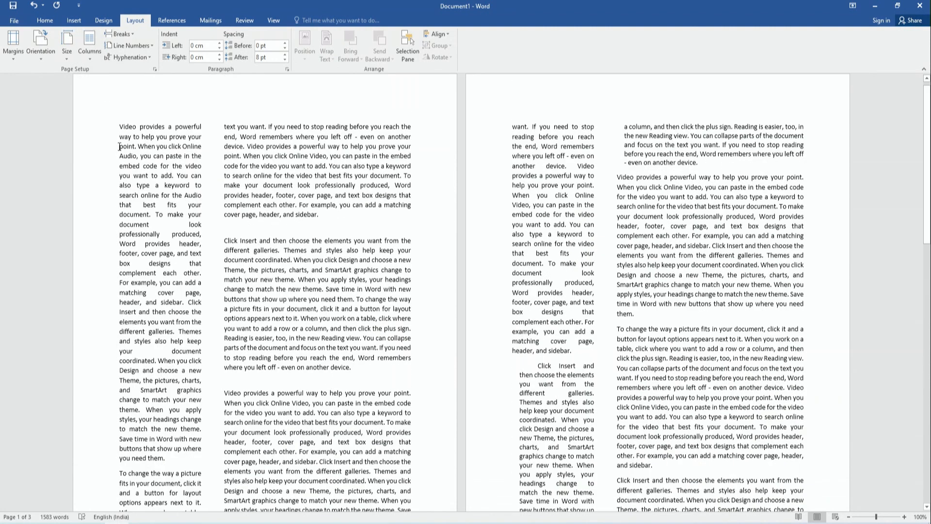
{"action": "left_click", "coordinate": [90, 46]}
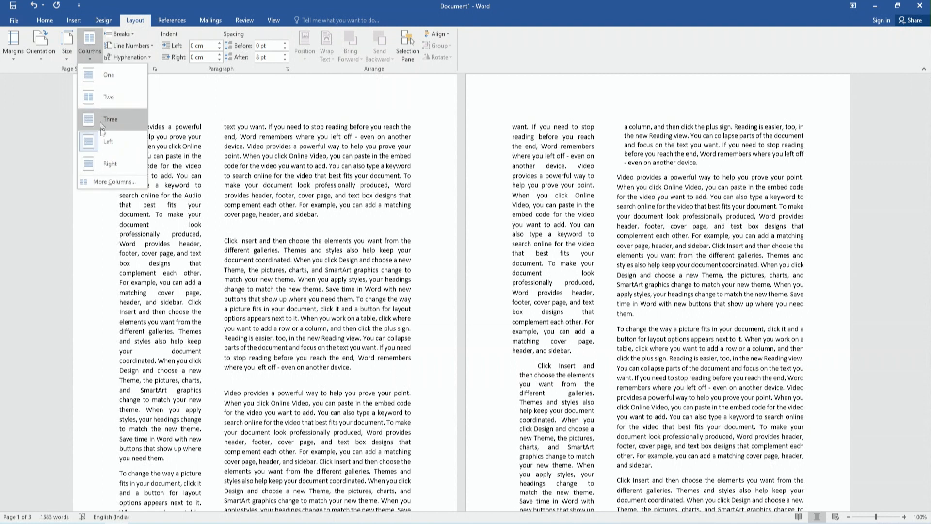
{"action": "left_click", "coordinate": [119, 170]}
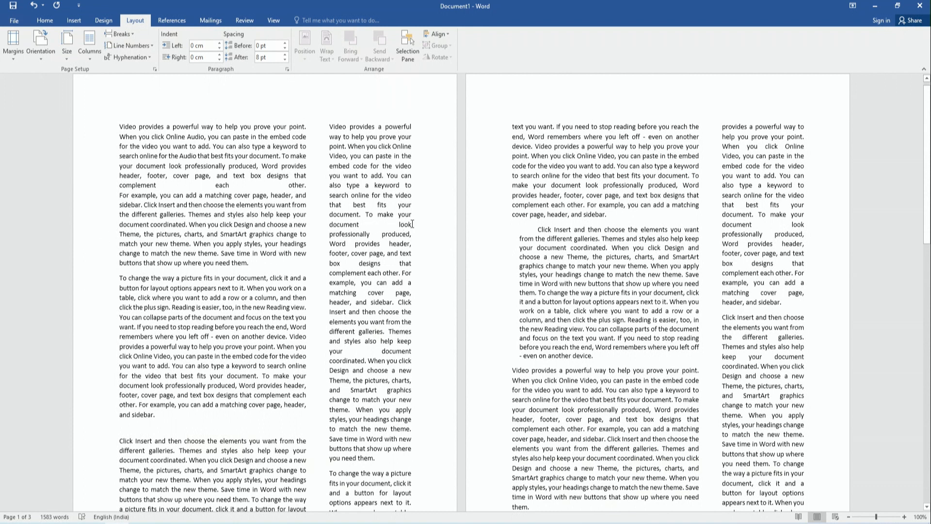
Step: Set up 4 custom columns, with the first column 5.9 cm wide and its spacing at 0.8 cm
{"action": "left_click", "coordinate": [89, 61]}
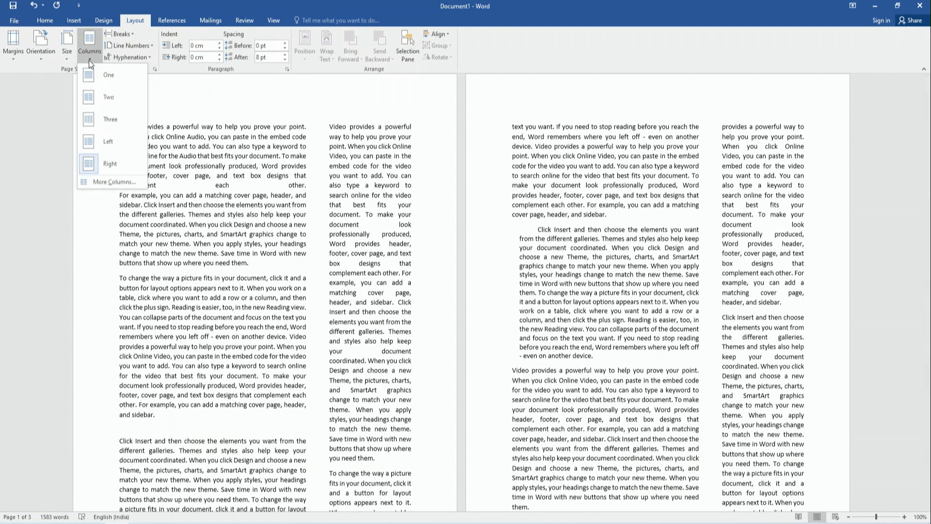
{"action": "left_click", "coordinate": [131, 182]}
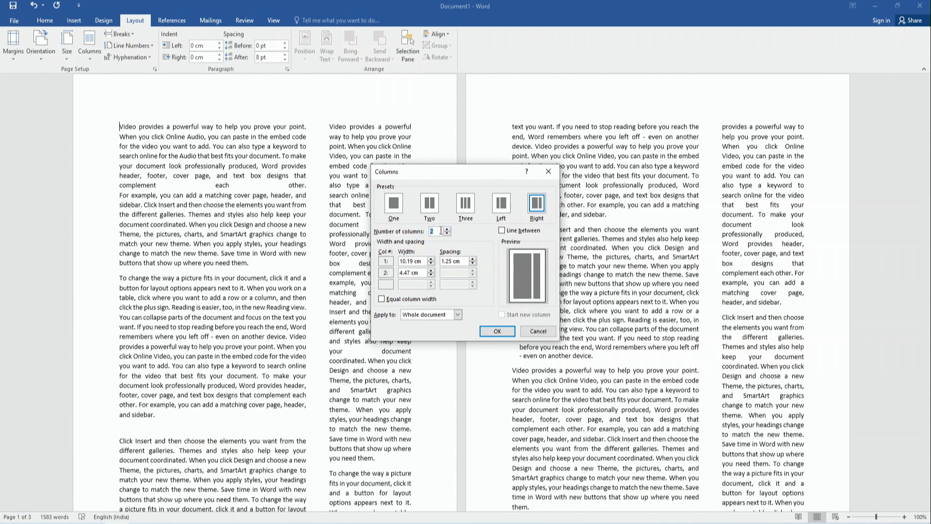
{"action": "key", "text": "BackSpace"}
{"action": "type", "text": "4"}
{"action": "left_click", "coordinate": [431, 262]}
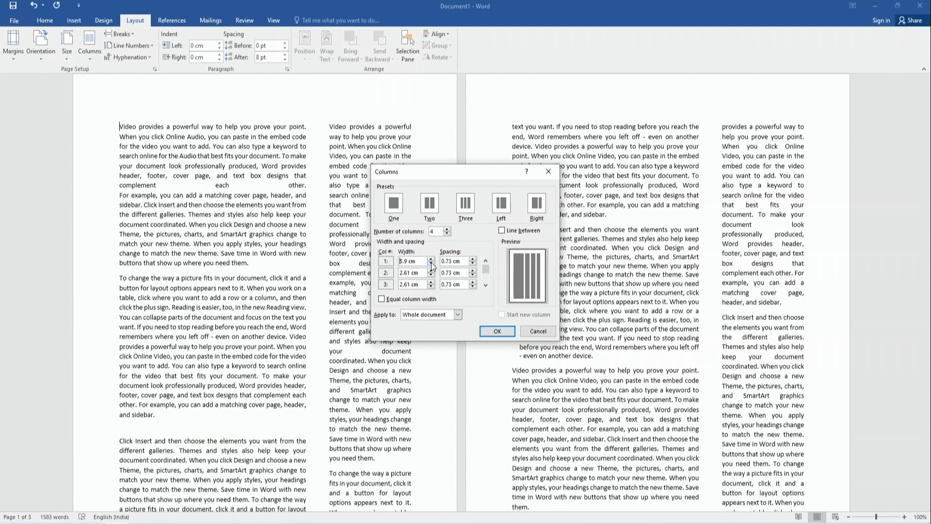
{"action": "left_click", "coordinate": [473, 261]}
Step: Make the four columns equal in width and apply the layout to the whole document
{"action": "left_click", "coordinate": [382, 299]}
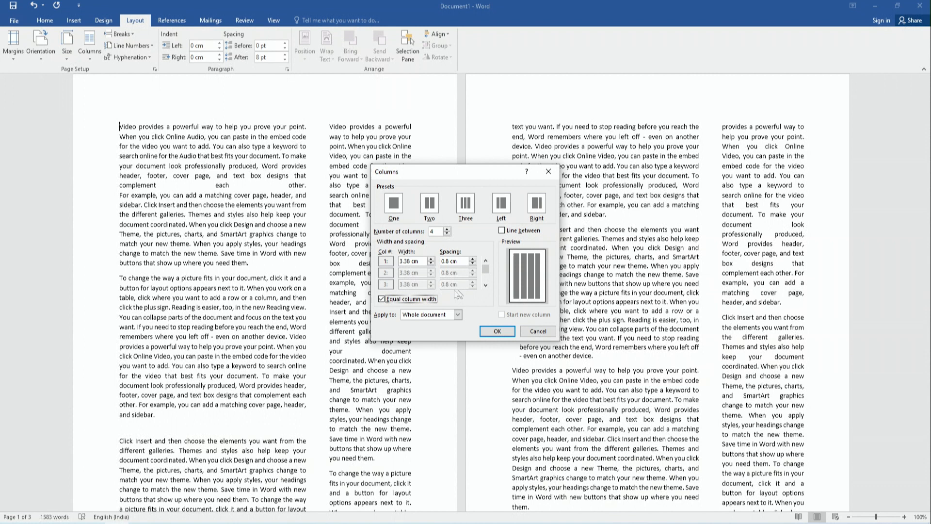
{"action": "left_click", "coordinate": [426, 299]}
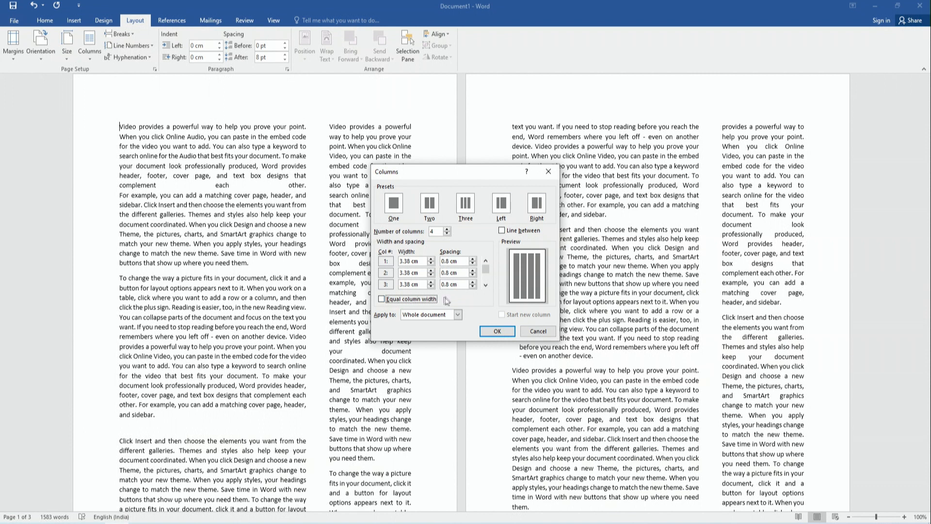
{"action": "left_click", "coordinate": [429, 305]}
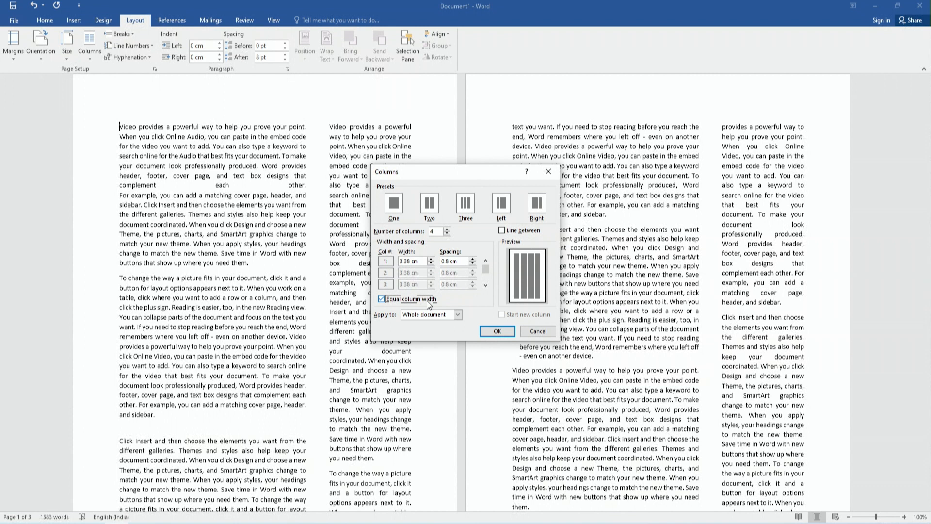
{"action": "left_click", "coordinate": [498, 333]}
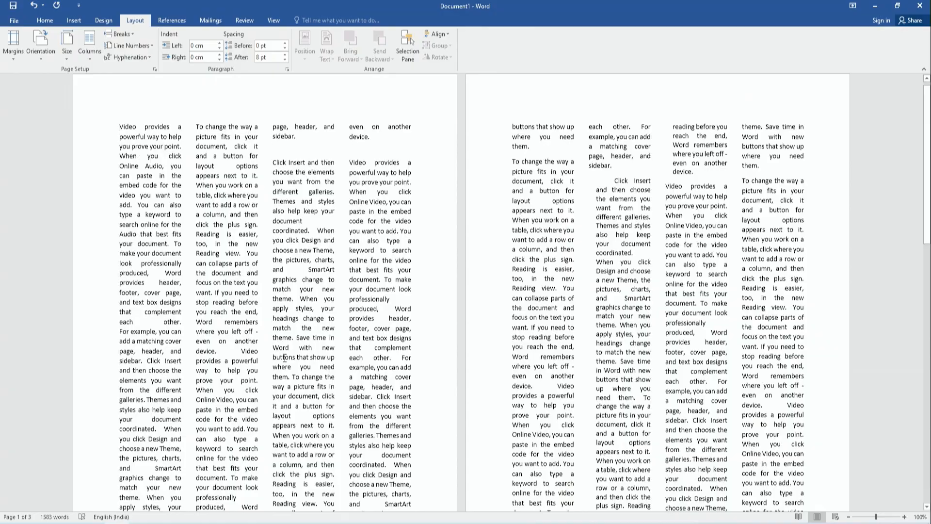
Step: Add dividing lines between the four columns throughout the whole document
{"action": "scroll", "coordinate": [284, 357], "scroll_direction": "down", "scroll_amount": 5}
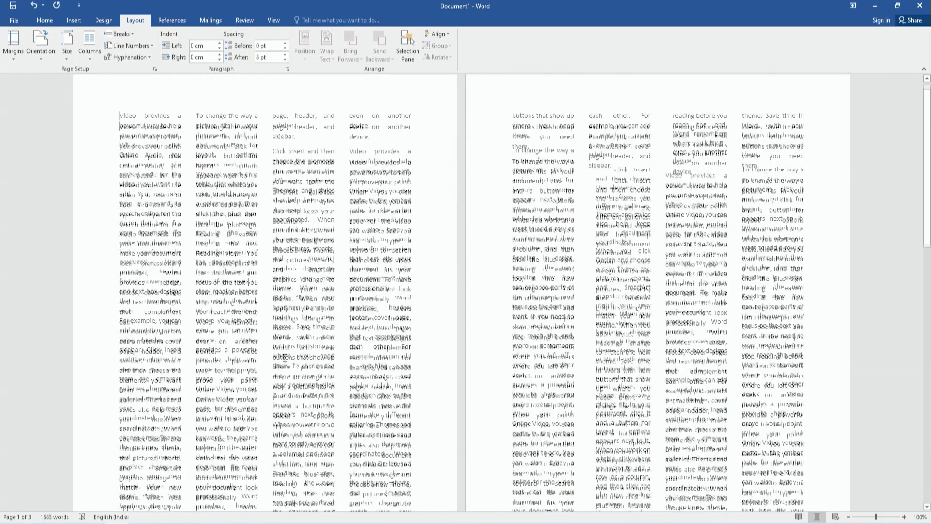
{"action": "scroll", "coordinate": [285, 357], "scroll_direction": "down", "scroll_amount": 7}
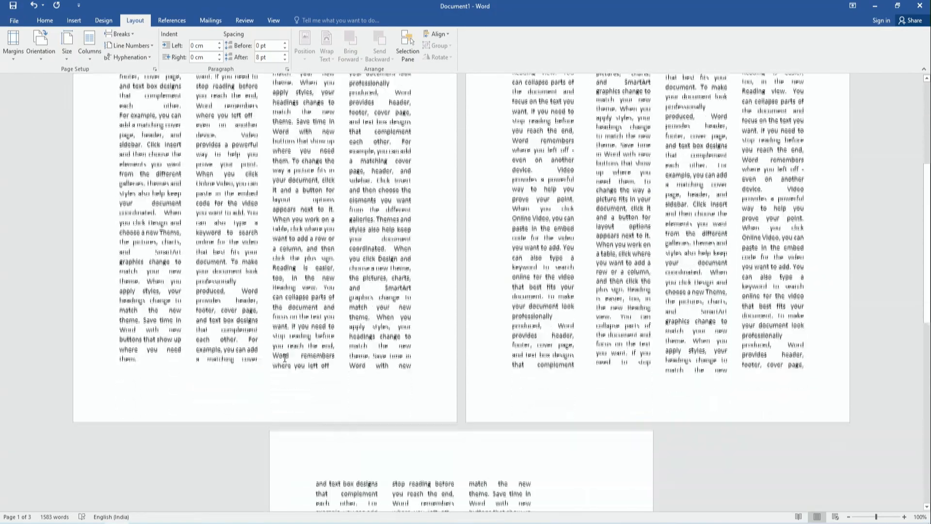
{"action": "scroll", "coordinate": [285, 358], "scroll_direction": "up", "scroll_amount": 7}
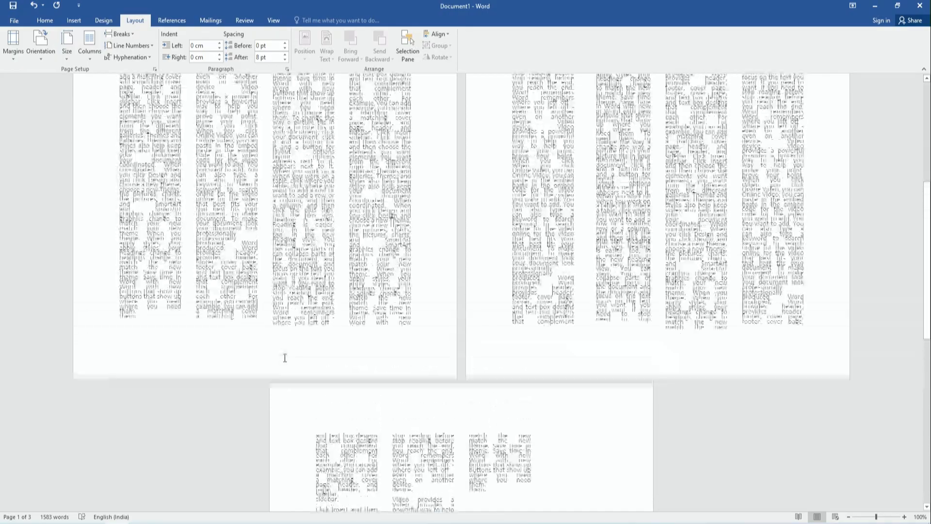
{"action": "scroll", "coordinate": [284, 358], "scroll_direction": "up", "scroll_amount": 5}
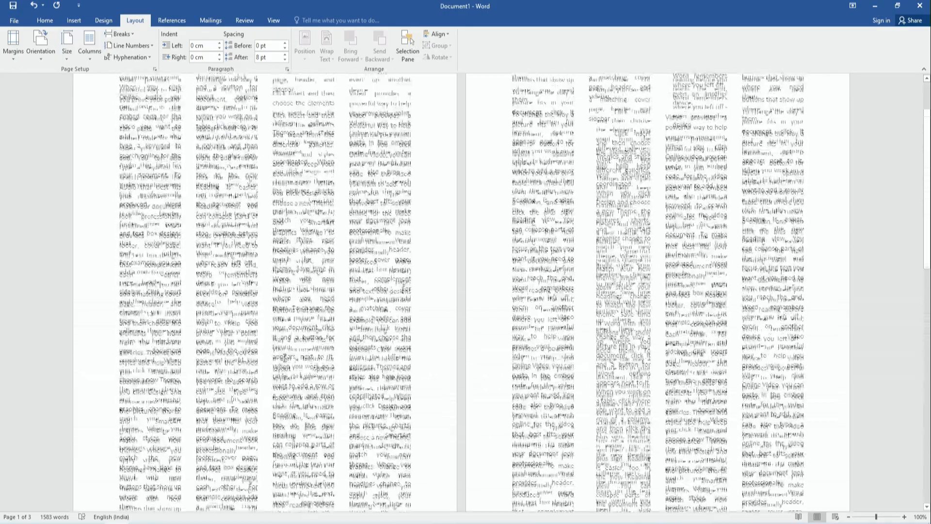
{"action": "left_click", "coordinate": [94, 54]}
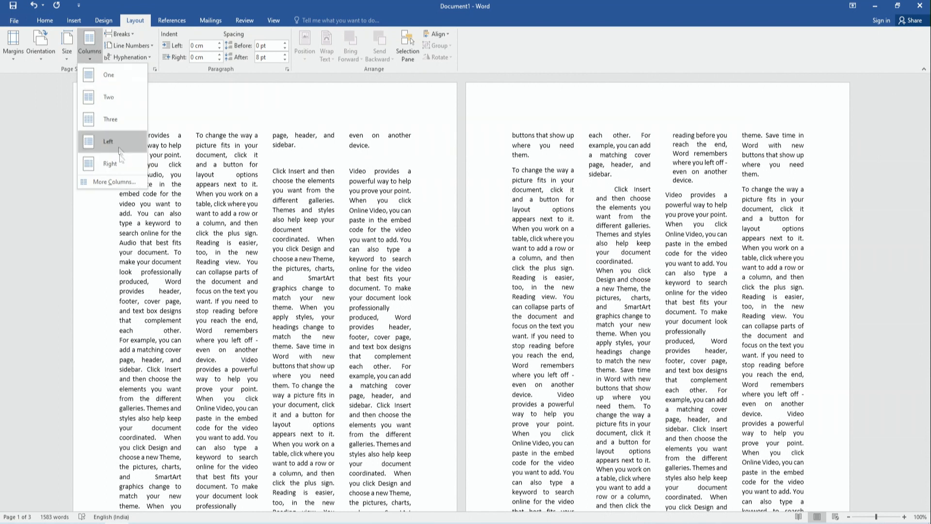
{"action": "left_click", "coordinate": [97, 182]}
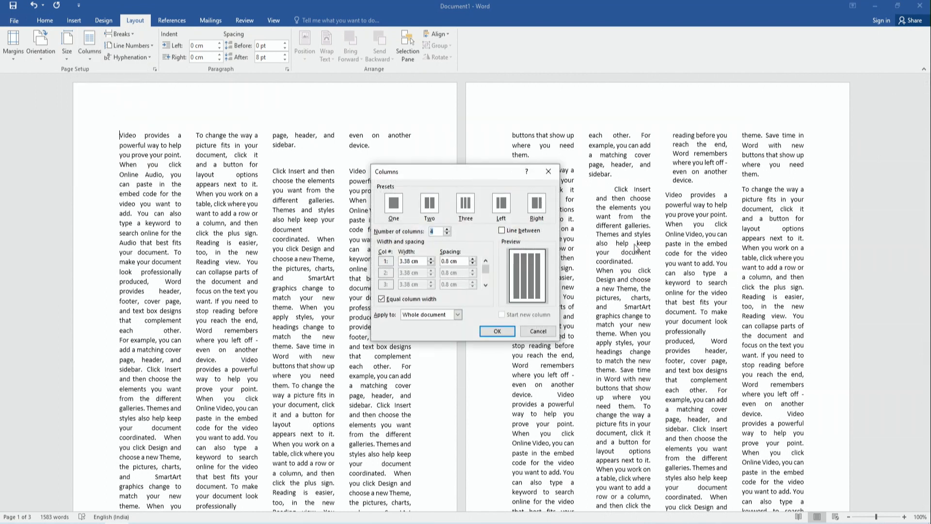
{"action": "left_click", "coordinate": [515, 232]}
{"action": "left_click", "coordinate": [498, 331]}
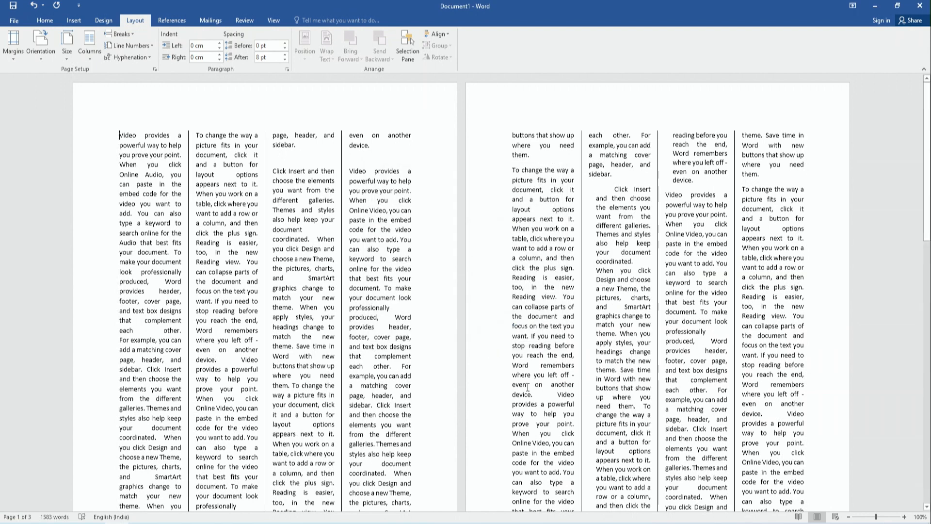
{"action": "scroll", "coordinate": [528, 388], "scroll_direction": "down", "scroll_amount": 3}
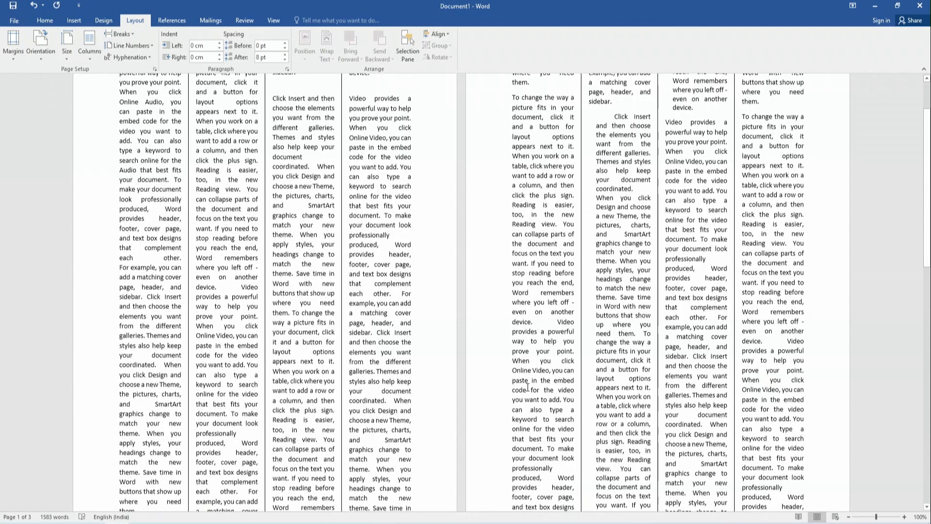
{"action": "scroll", "coordinate": [528, 388], "scroll_direction": "down", "scroll_amount": 7}
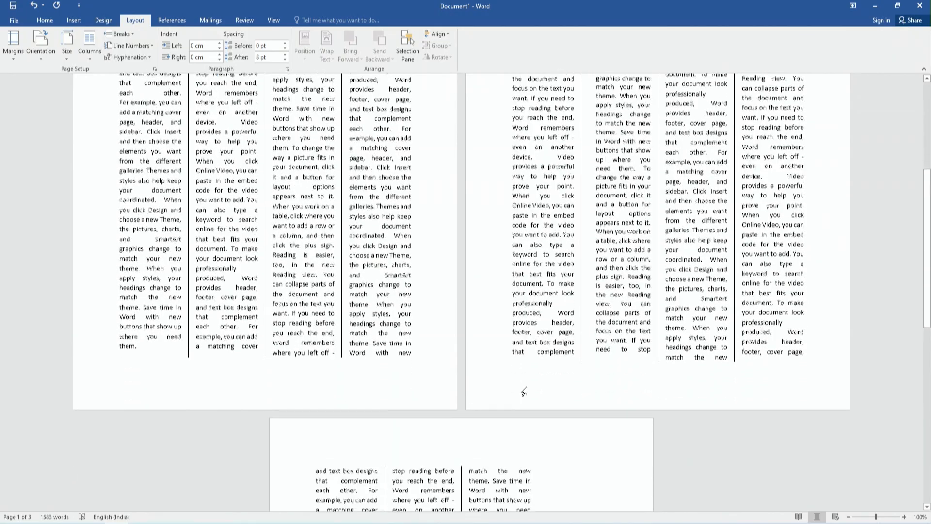
{"action": "scroll", "coordinate": [527, 390], "scroll_direction": "down", "scroll_amount": 11}
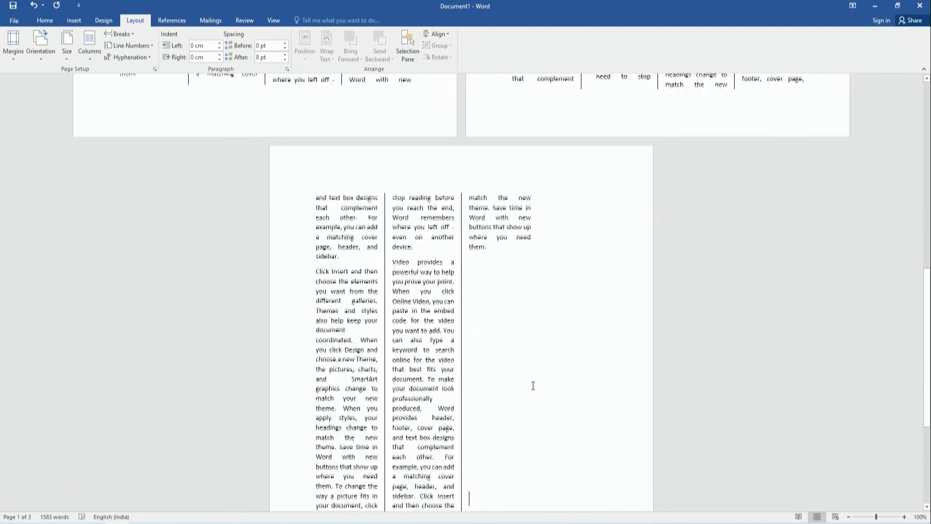
{"action": "key", "text": "ctrl+Home"}
{"action": "left_click", "coordinate": [89, 46]}
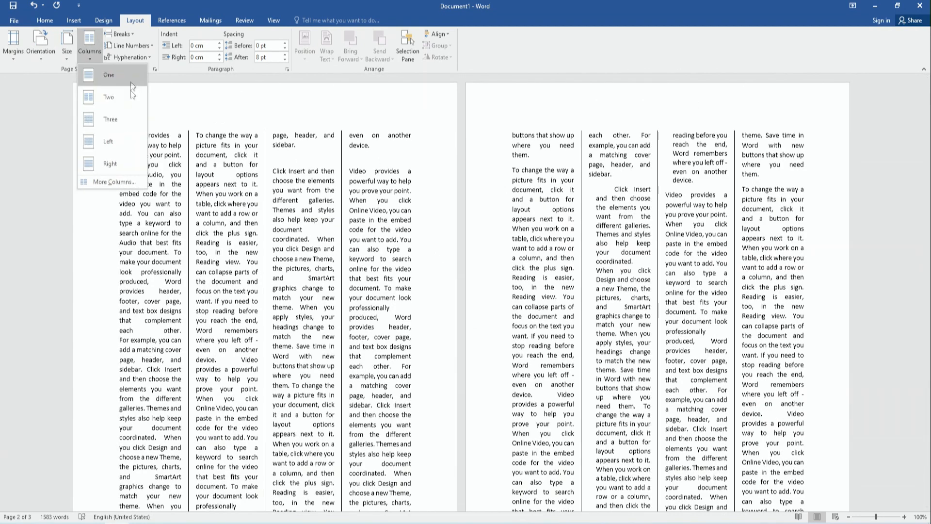
{"action": "left_click", "coordinate": [125, 181]}
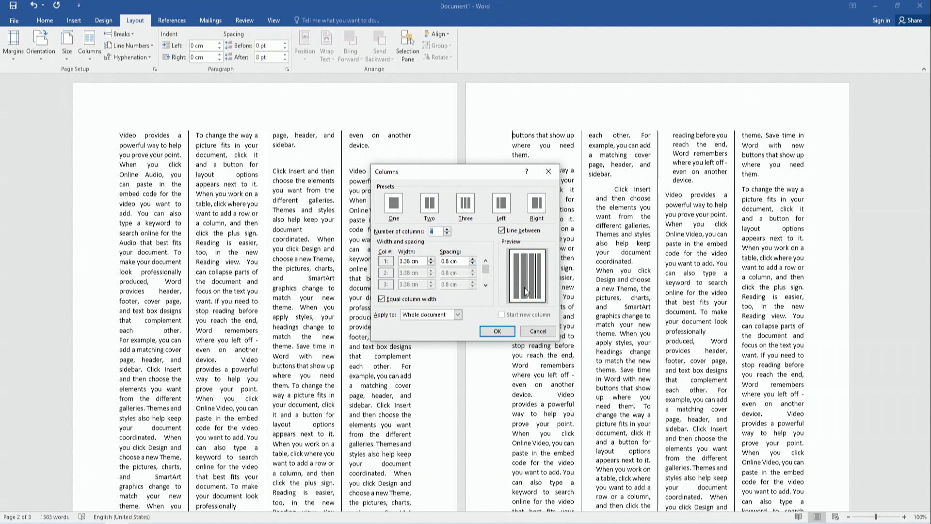
{"action": "left_click", "coordinate": [458, 314]}
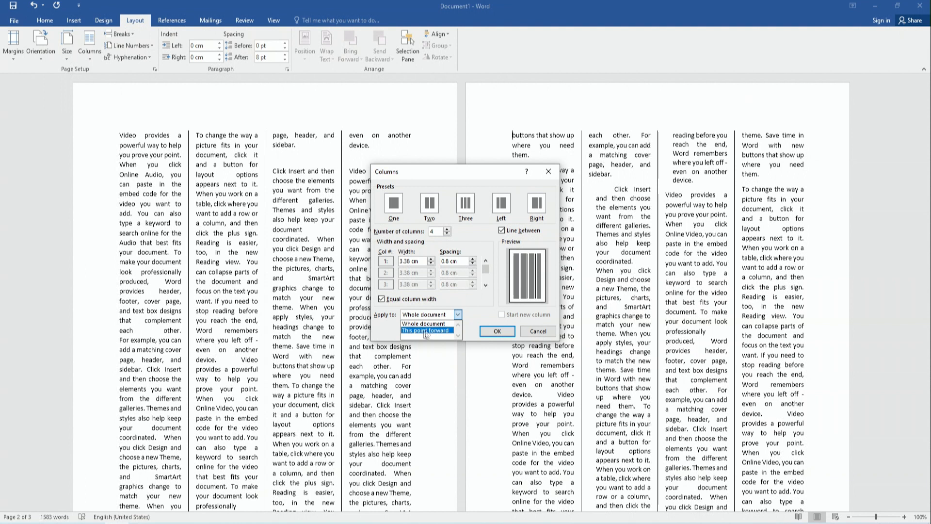
{"action": "left_click", "coordinate": [451, 330]}
{"action": "left_click", "coordinate": [546, 332]}
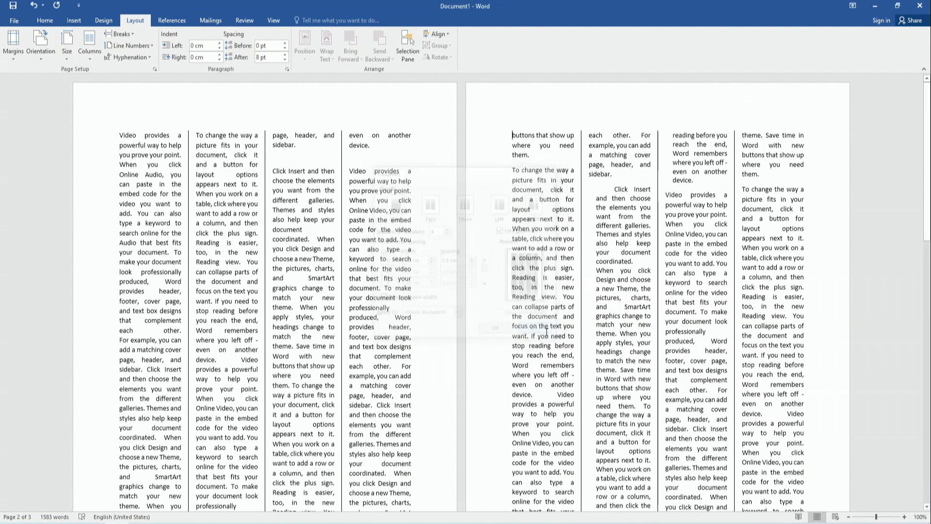
Step: Return the four-column document to a single-column layout
{"action": "left_click", "coordinate": [86, 42]}
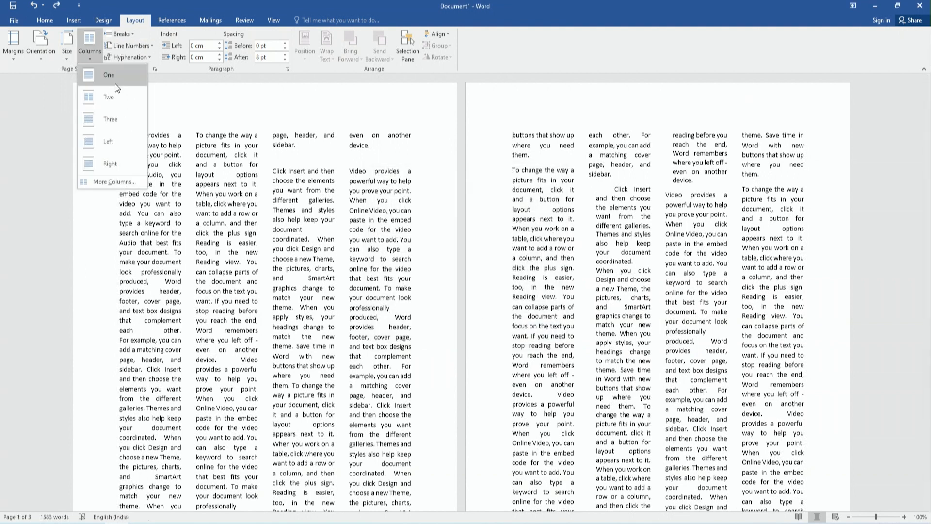
{"action": "left_click", "coordinate": [115, 84]}
{"action": "left_click", "coordinate": [85, 50]}
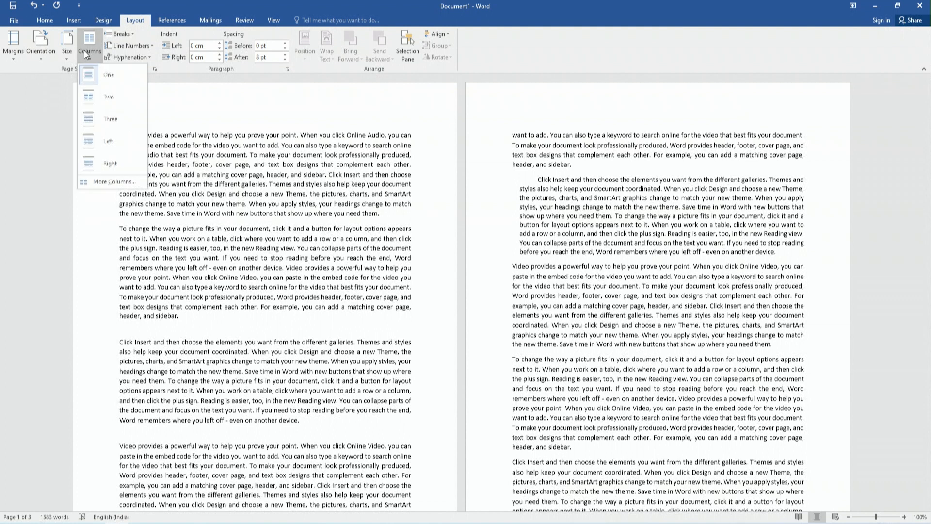
{"action": "left_click", "coordinate": [135, 182]}
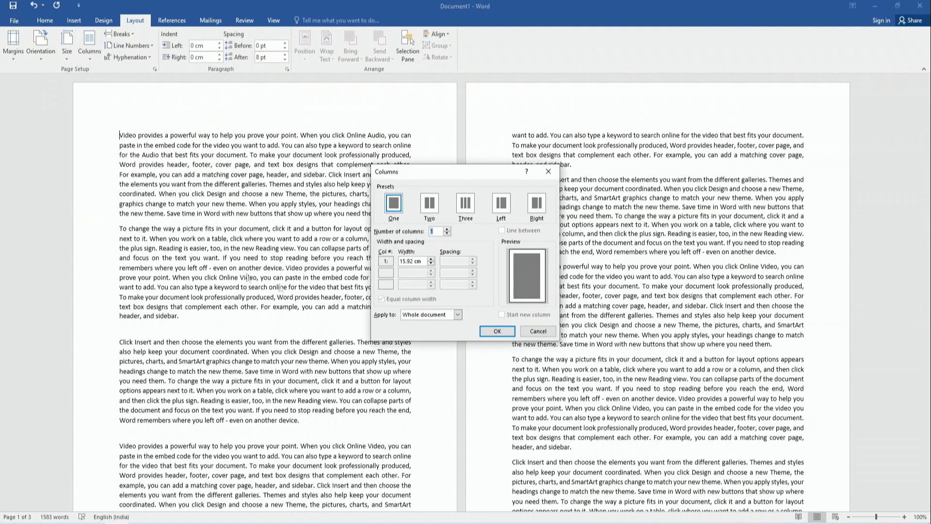
{"action": "left_click", "coordinate": [421, 314]}
{"action": "left_click", "coordinate": [425, 331]}
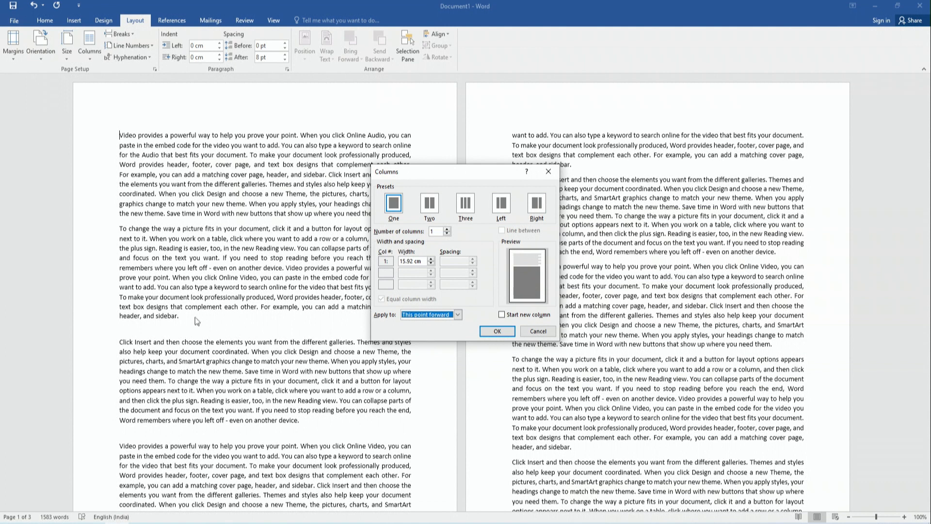
{"action": "left_click_drag", "start_coordinate": [486, 182], "coordinate": [657, 159]}
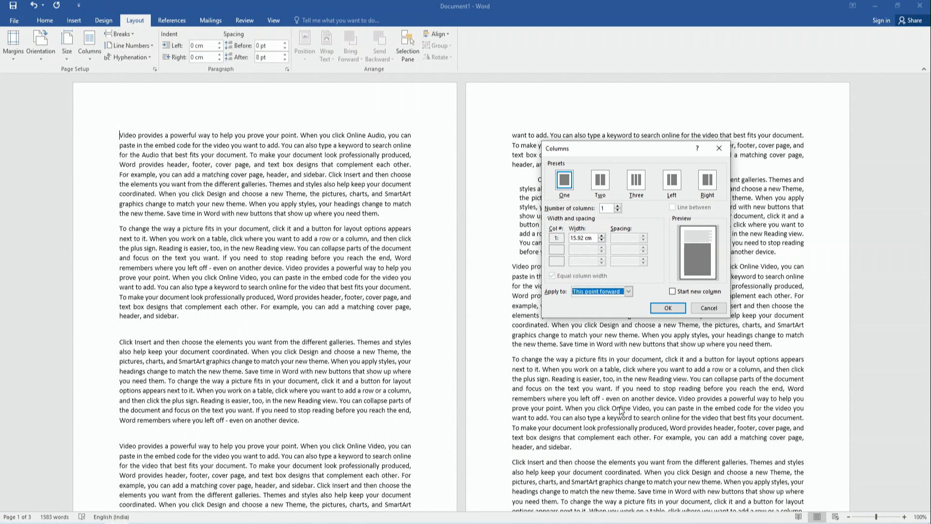
{"action": "left_click", "coordinate": [708, 308]}
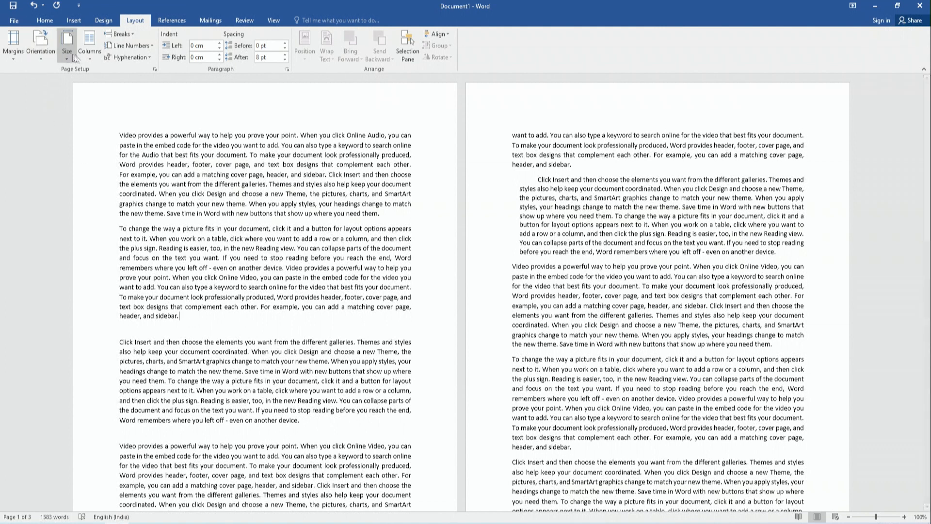
Step: Lay out the text after the second paragraph in two columns with a dividing line, applied from this point forward
{"action": "left_click", "coordinate": [91, 53]}
{"action": "left_click", "coordinate": [121, 182]}
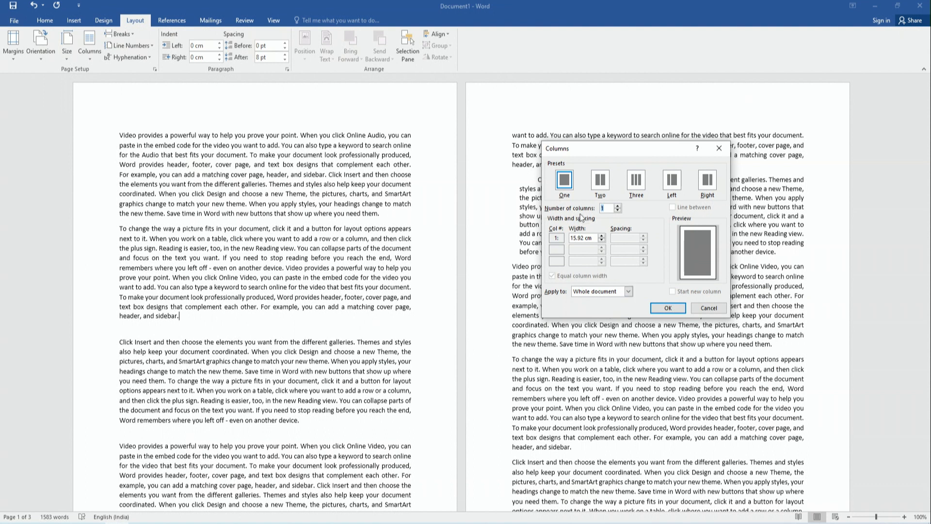
{"action": "left_click", "coordinate": [618, 206]}
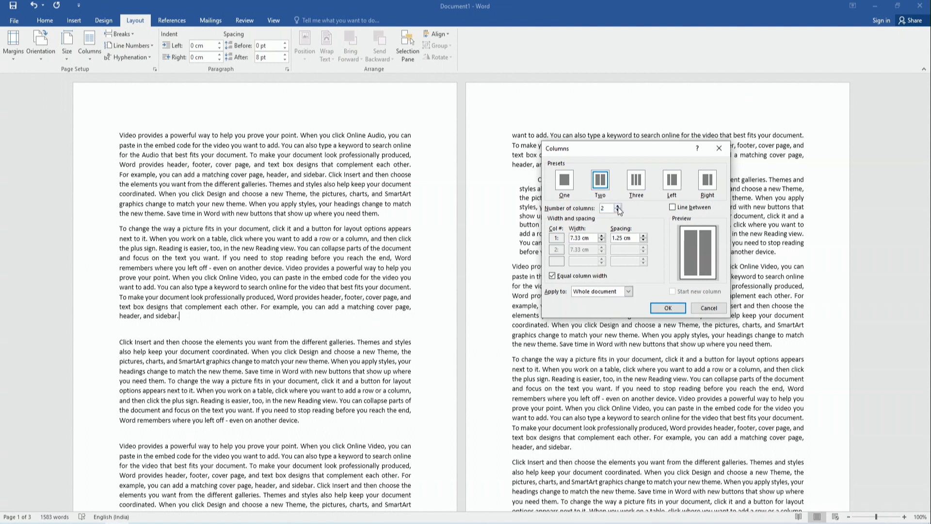
{"action": "left_click", "coordinate": [673, 208]}
{"action": "left_click", "coordinate": [598, 292]}
{"action": "left_click", "coordinate": [603, 307]}
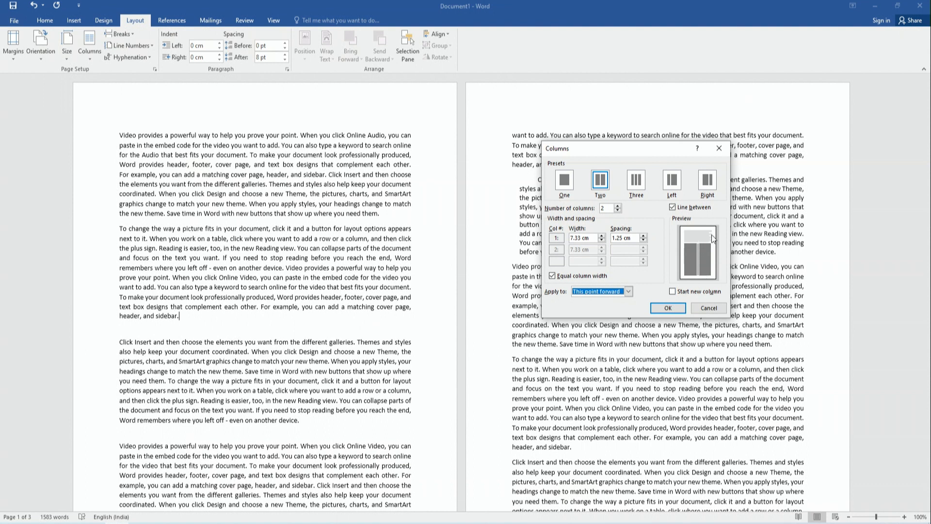
{"action": "left_click", "coordinate": [706, 293]}
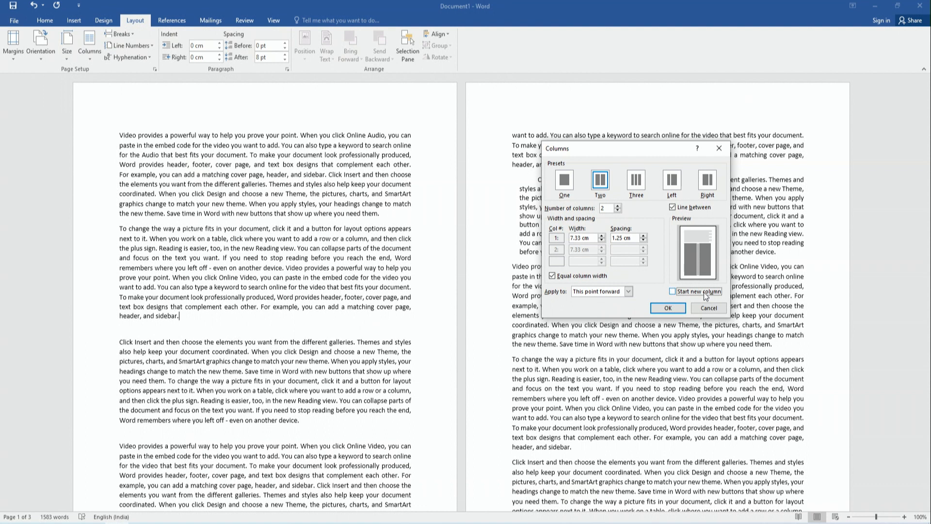
{"action": "left_click", "coordinate": [671, 308]}
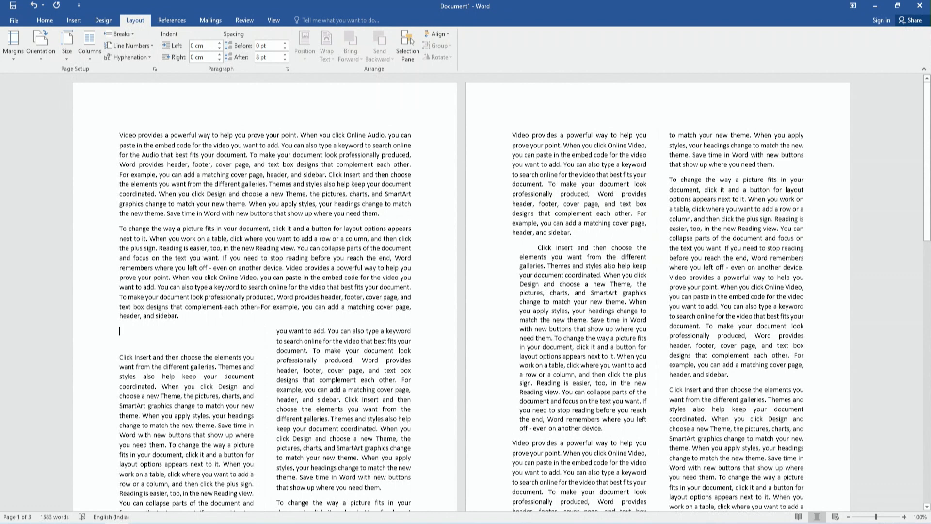
Step: Apply a one-column layout from the start of the document forward, with the new column start option
{"action": "scroll", "coordinate": [280, 400], "scroll_direction": "down", "scroll_amount": 2}
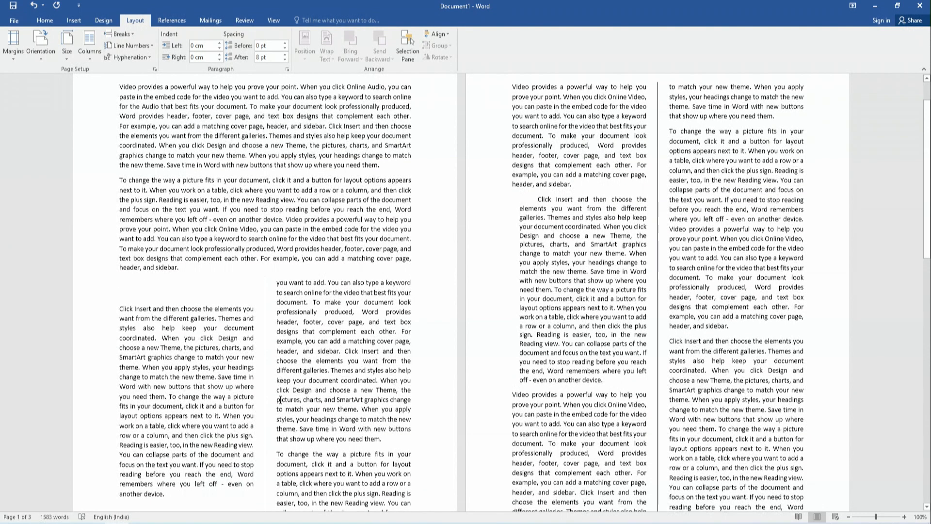
{"action": "scroll", "coordinate": [281, 399], "scroll_direction": "down", "scroll_amount": 10}
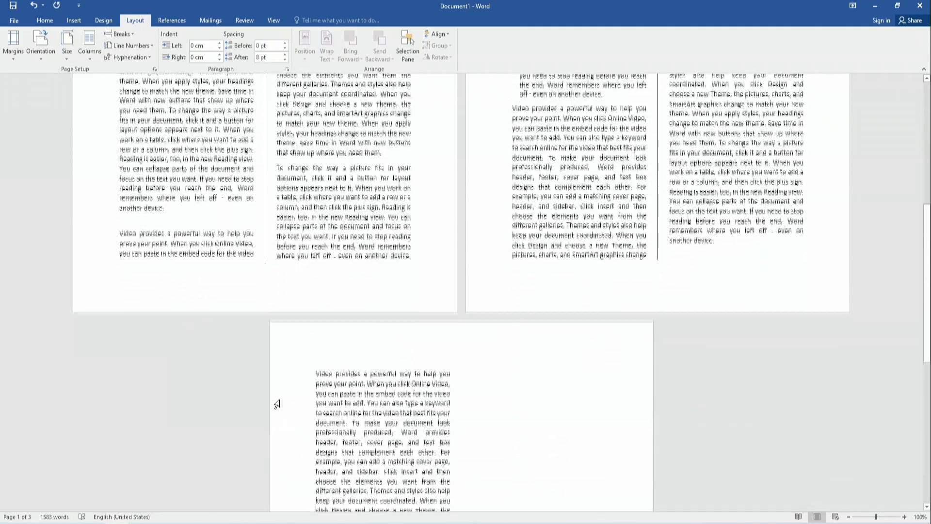
{"action": "scroll", "coordinate": [276, 404], "scroll_direction": "up", "scroll_amount": 10}
{"action": "left_click", "coordinate": [89, 51]}
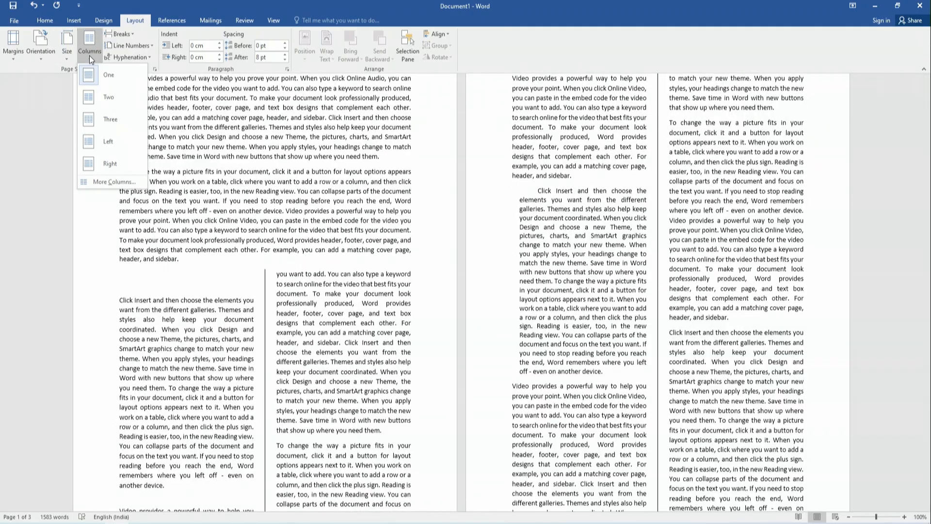
{"action": "left_click", "coordinate": [146, 187]}
{"action": "left_click", "coordinate": [598, 293]}
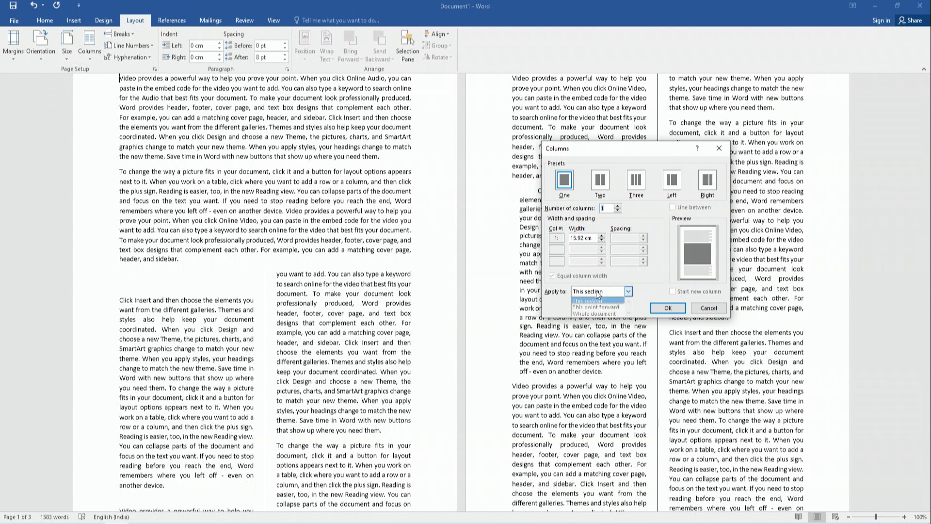
{"action": "left_click", "coordinate": [596, 307]}
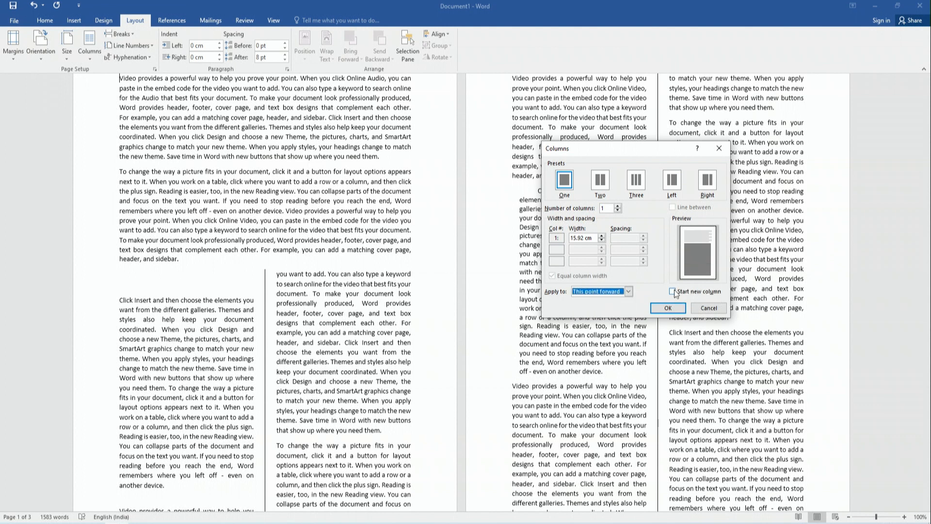
{"action": "left_click", "coordinate": [673, 291]}
{"action": "left_click", "coordinate": [667, 308]}
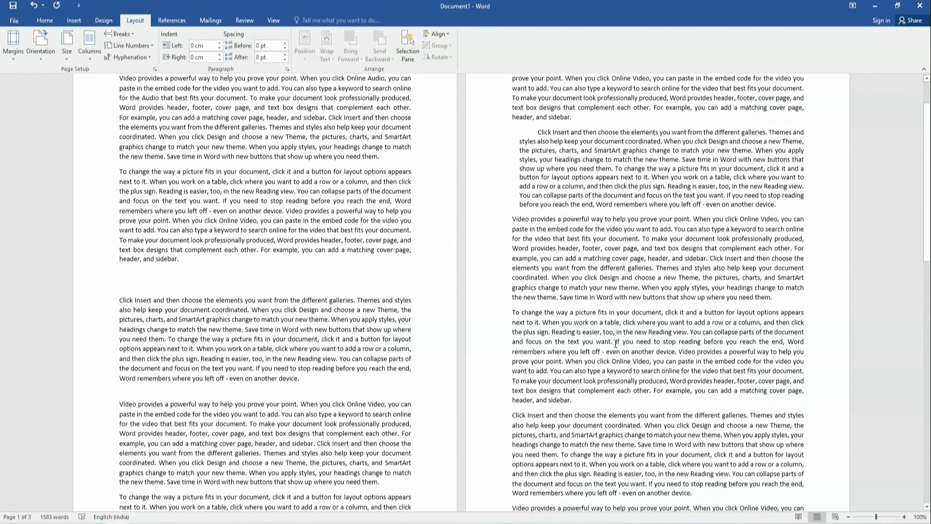
Step: Apply two columns with a new column start from the end of the second paragraph forward, and undo the change
{"action": "left_click", "coordinate": [92, 50]}
{"action": "left_click", "coordinate": [129, 183]}
{"action": "left_click", "coordinate": [604, 293]}
{"action": "left_click", "coordinate": [606, 307]}
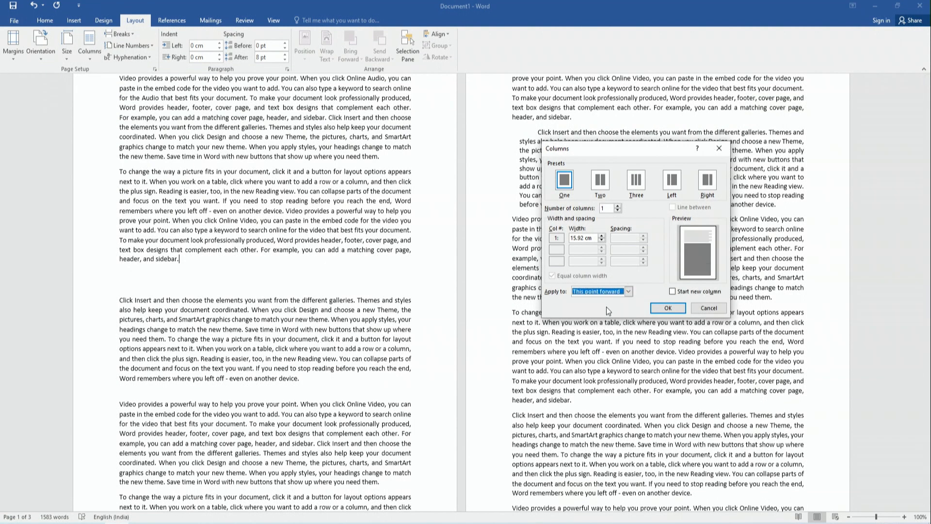
{"action": "left_click", "coordinate": [619, 205]}
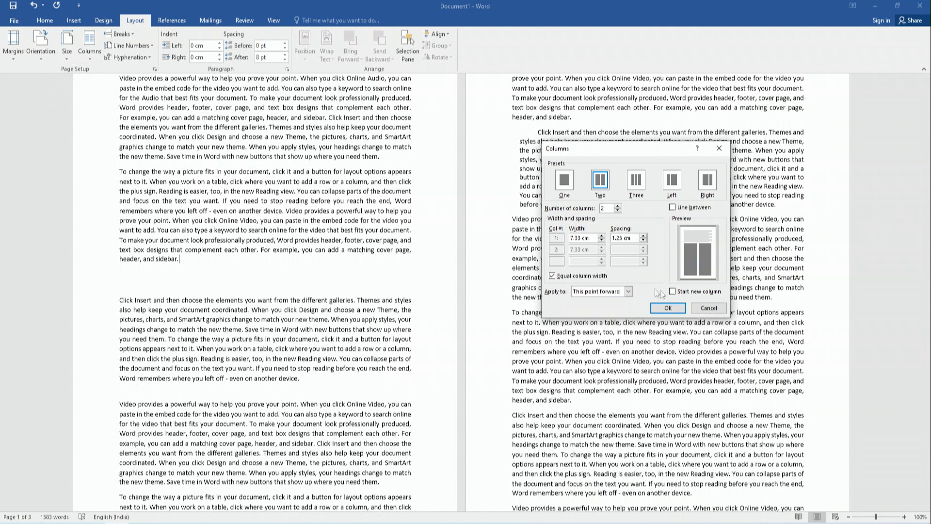
{"action": "left_click", "coordinate": [676, 292]}
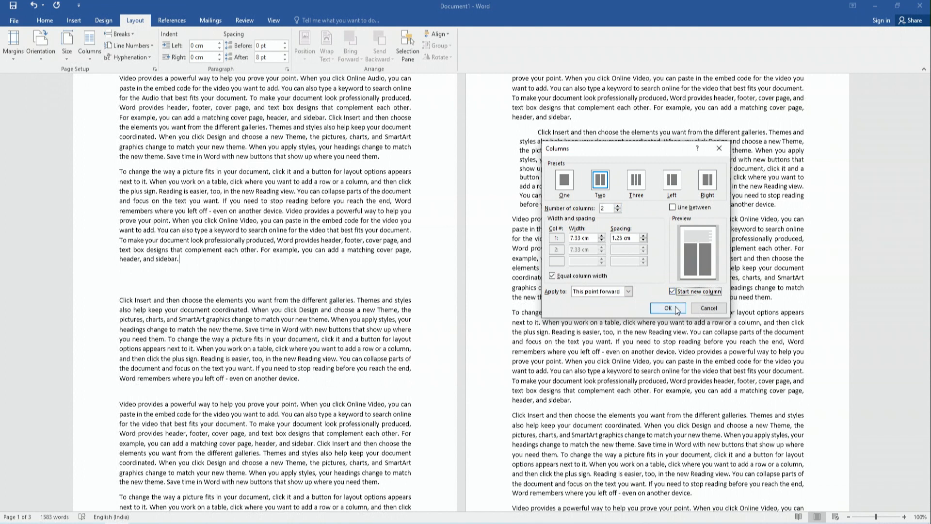
{"action": "left_click", "coordinate": [667, 308]}
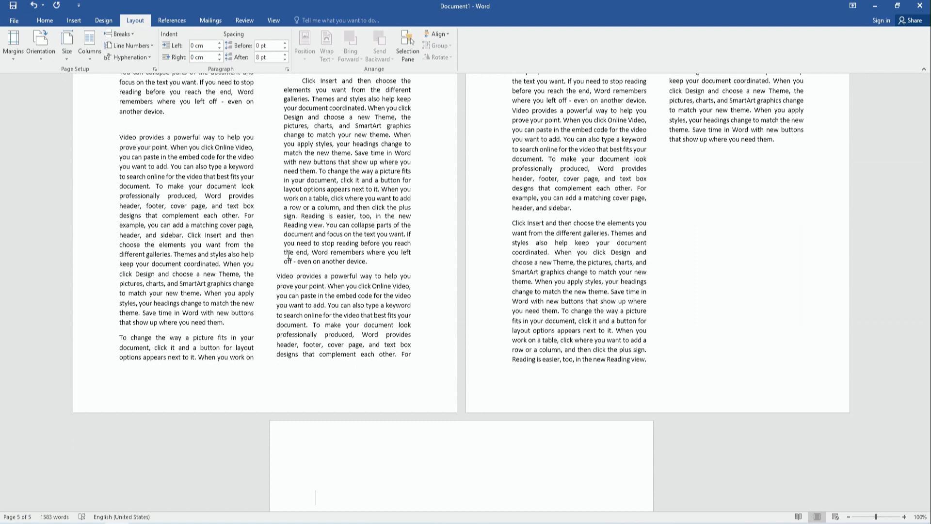
{"action": "key", "text": "ctrl+z"}
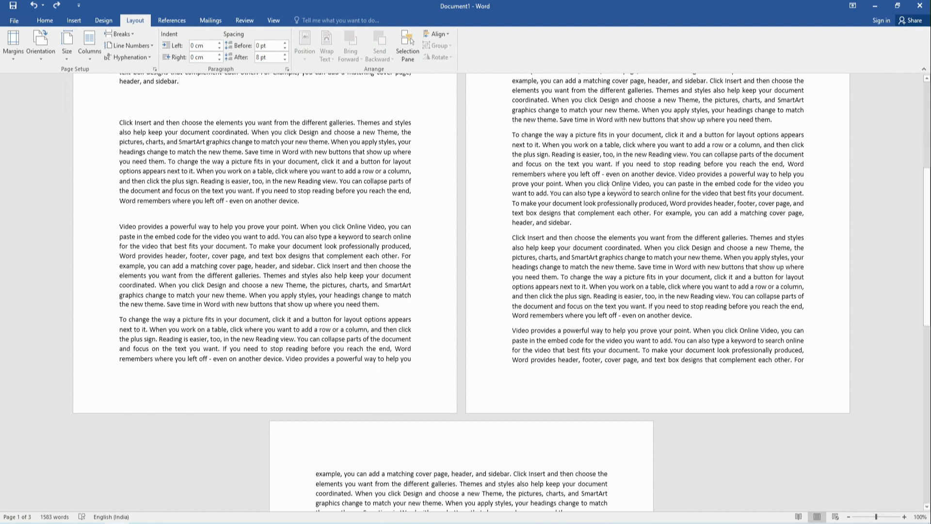
{"action": "left_click_drag", "start_coordinate": [927, 212], "coordinate": [927, 211]}
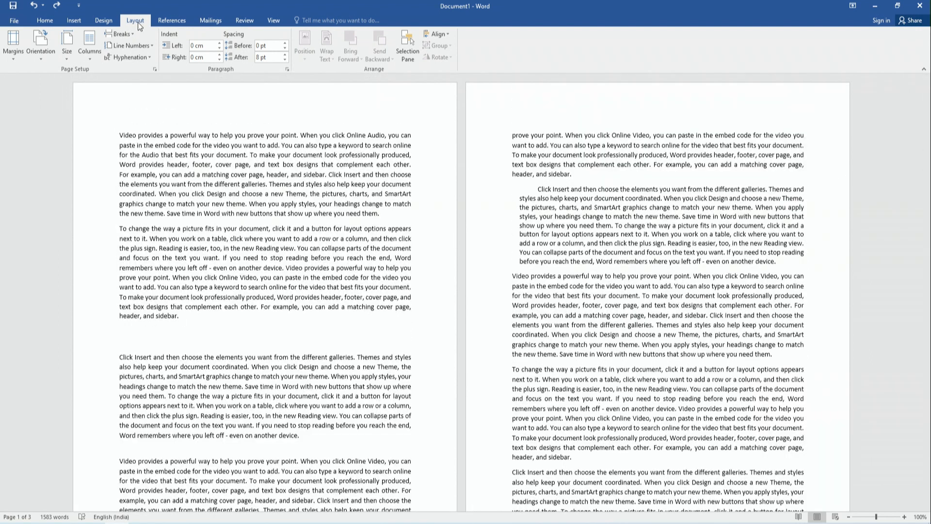
Step: Insert a page break at the end of the third paragraph on page 1
{"action": "left_click", "coordinate": [133, 34]}
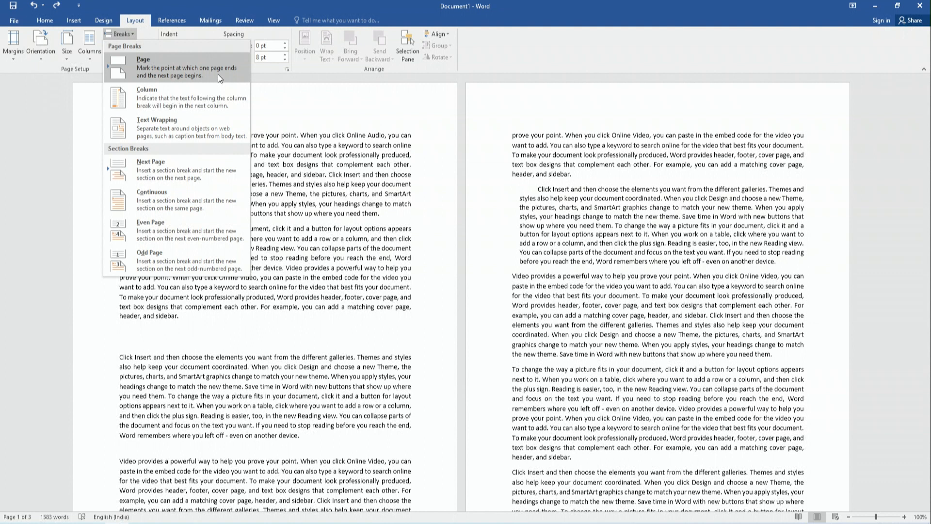
{"action": "left_click", "coordinate": [250, 324]}
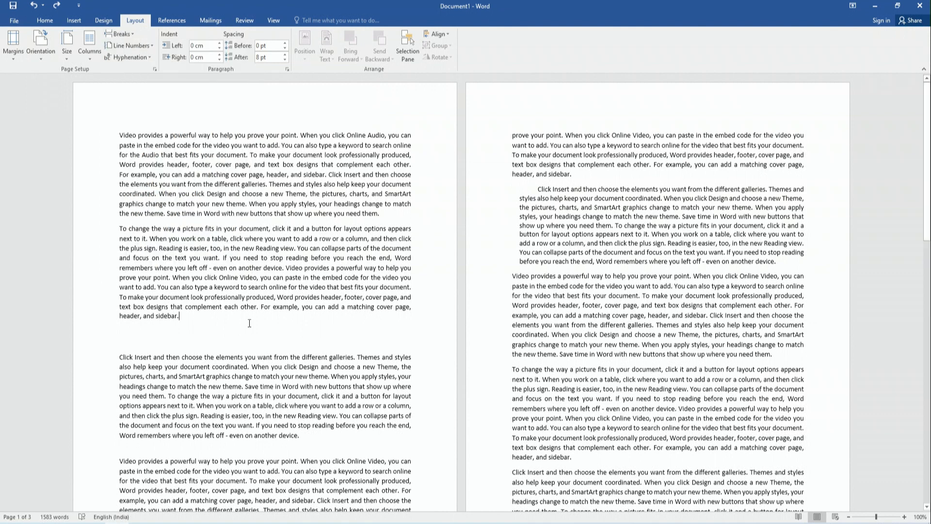
{"action": "scroll", "coordinate": [242, 356], "scroll_direction": "down", "scroll_amount": 1}
{"action": "left_click", "coordinate": [304, 387]}
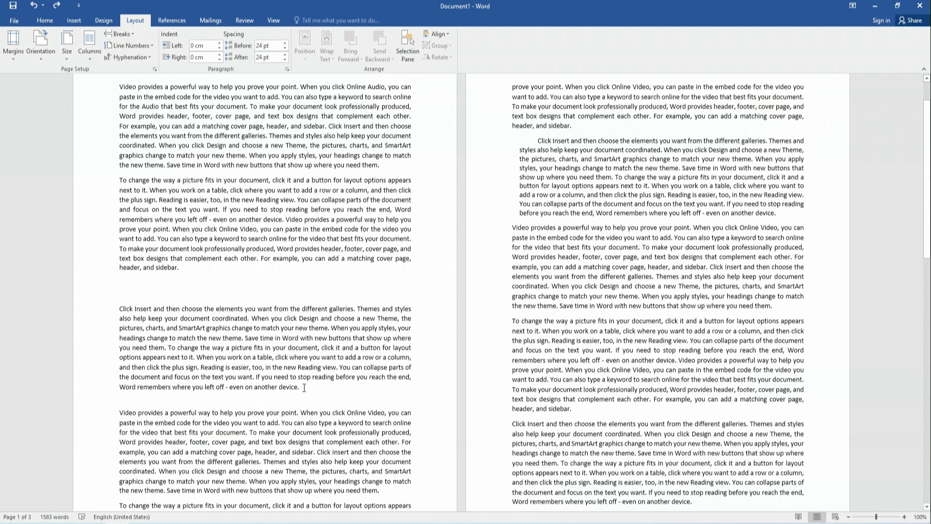
{"action": "left_click", "coordinate": [132, 31]}
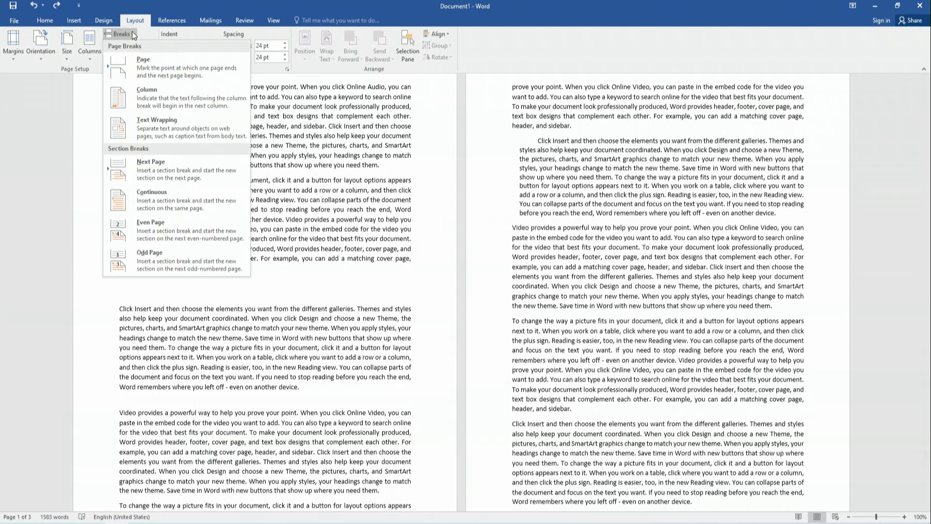
{"action": "left_click", "coordinate": [219, 72]}
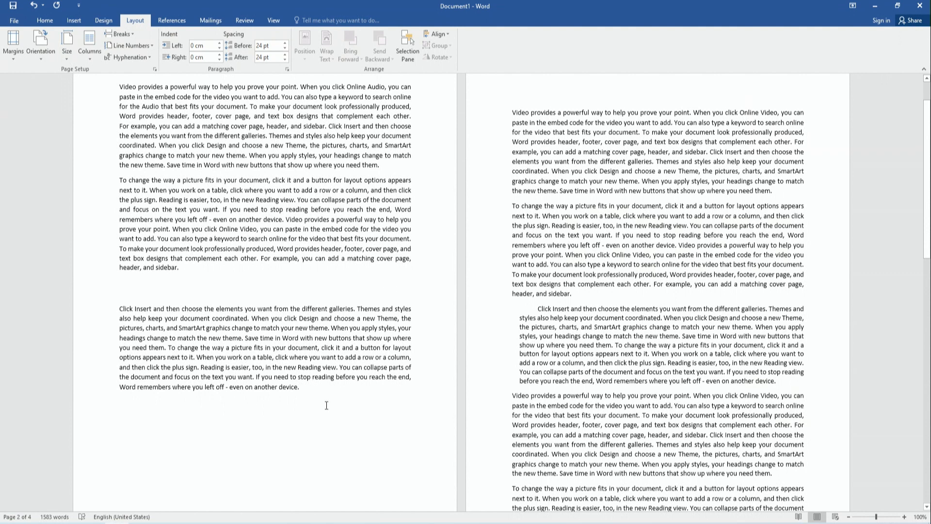
Step: Review the text that follows the page break and the available break types, and undo the page break
{"action": "scroll", "coordinate": [326, 405], "scroll_direction": "up", "scroll_amount": 2}
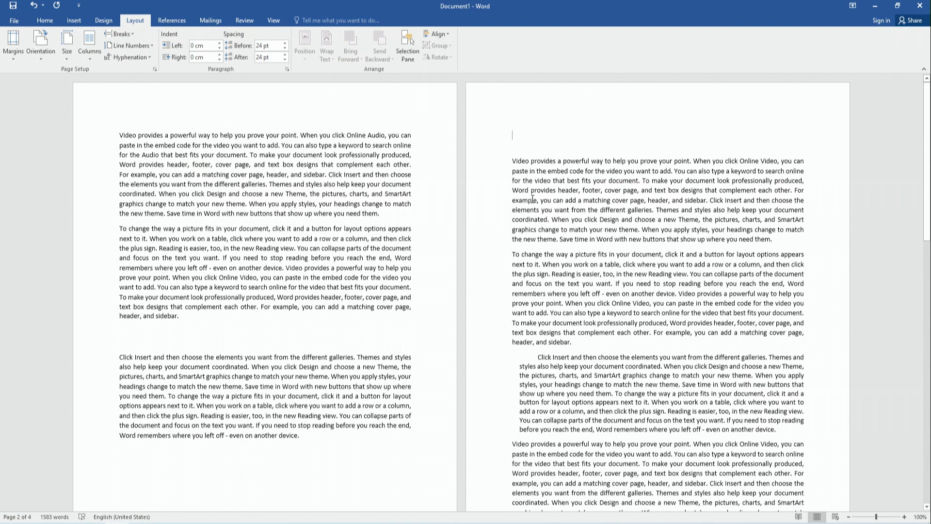
{"action": "left_click_drag", "start_coordinate": [513, 160], "coordinate": [776, 468]}
{"action": "left_click", "coordinate": [299, 435]}
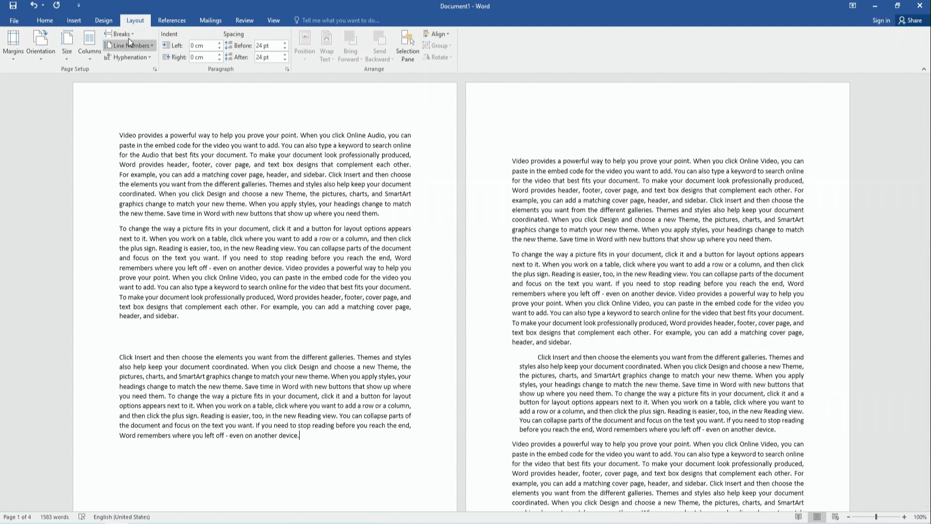
{"action": "left_click", "coordinate": [128, 37]}
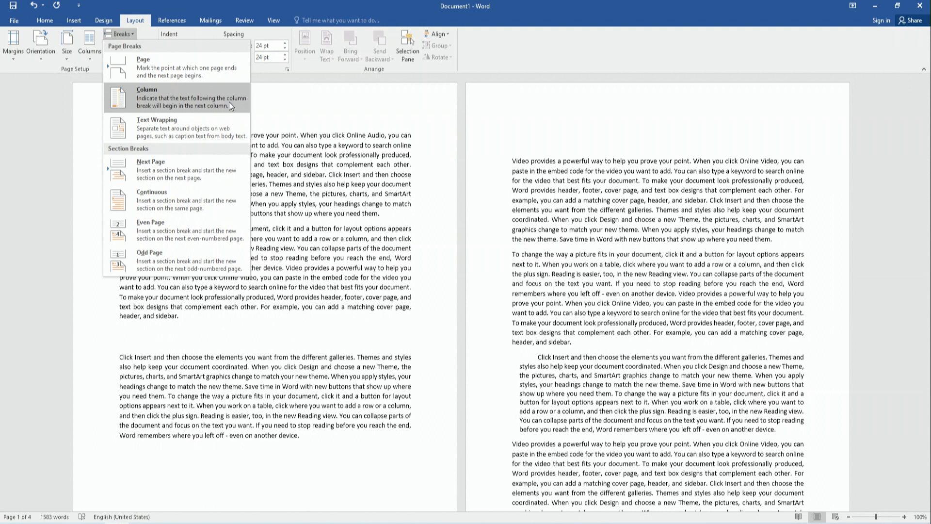
{"action": "left_click", "coordinate": [346, 266]}
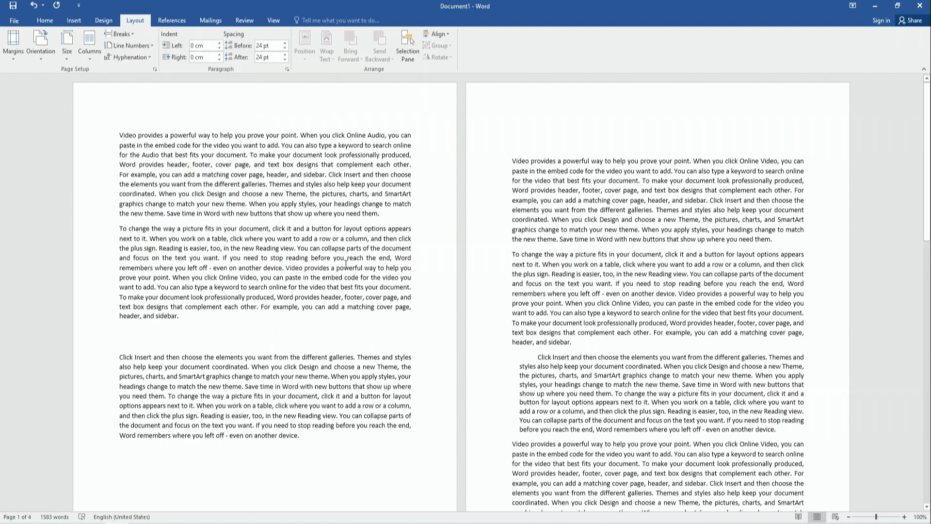
{"action": "key", "text": "ctrl+z"}
Step: Set the opening paragraphs in two columns, and apply two columns to all the text from the third paragraph on
{"action": "left_click", "coordinate": [88, 51]}
{"action": "left_click", "coordinate": [117, 93]}
{"action": "left_click_drag", "start_coordinate": [120, 347], "coordinate": [314, 519]}
{"action": "left_click", "coordinate": [87, 51]}
{"action": "left_click", "coordinate": [117, 93]}
{"action": "scroll", "coordinate": [438, 409], "scroll_direction": "up", "scroll_amount": 5}
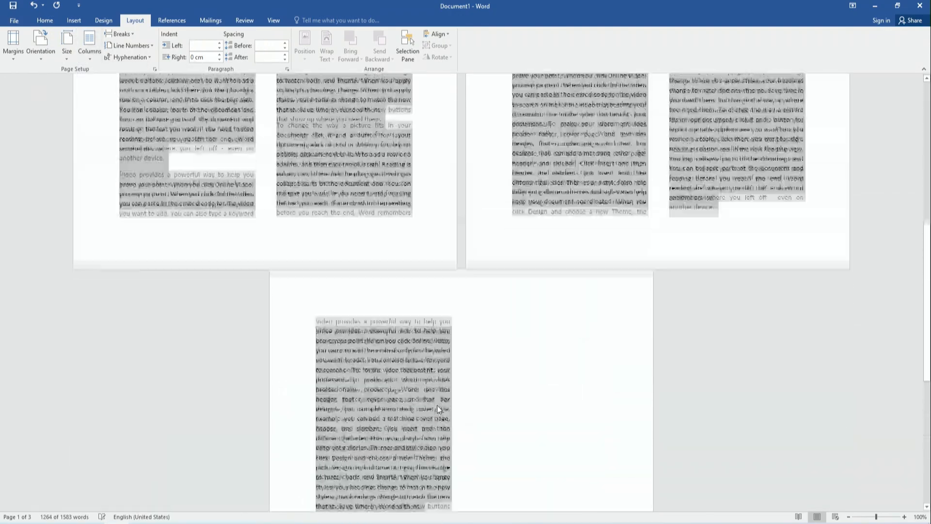
{"action": "left_click", "coordinate": [399, 380]}
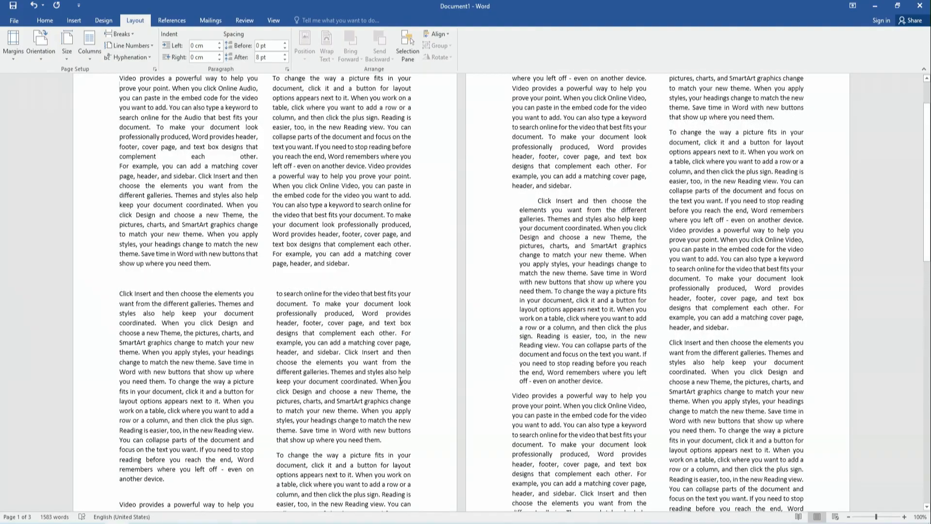
Step: Insert a column break before the "Video provides a powerful way" paragraph near the end of page 1's first lower column
{"action": "key", "text": "Down"}
{"action": "key", "text": "Down"}
{"action": "key", "text": "Down"}
{"action": "key", "text": "Down"}
{"action": "key", "text": "Down"}
{"action": "key", "text": "Down"}
{"action": "key", "text": "Down"}
{"action": "key", "text": "Down"}
{"action": "key", "text": "Down"}
{"action": "key", "text": "Down"}
{"action": "key", "text": "Down"}
{"action": "key", "text": "Down"}
{"action": "key", "text": "Down"}
{"action": "key", "text": "Down"}
{"action": "key", "text": "Down"}
{"action": "key", "text": "Down"}
{"action": "key", "text": "Down"}
{"action": "key", "text": "Down"}
{"action": "key", "text": "Down"}
{"action": "key", "text": "Down"}
{"action": "key", "text": "Down"}
{"action": "key", "text": "Down"}
{"action": "key", "text": "Down"}
{"action": "key", "text": "Up"}
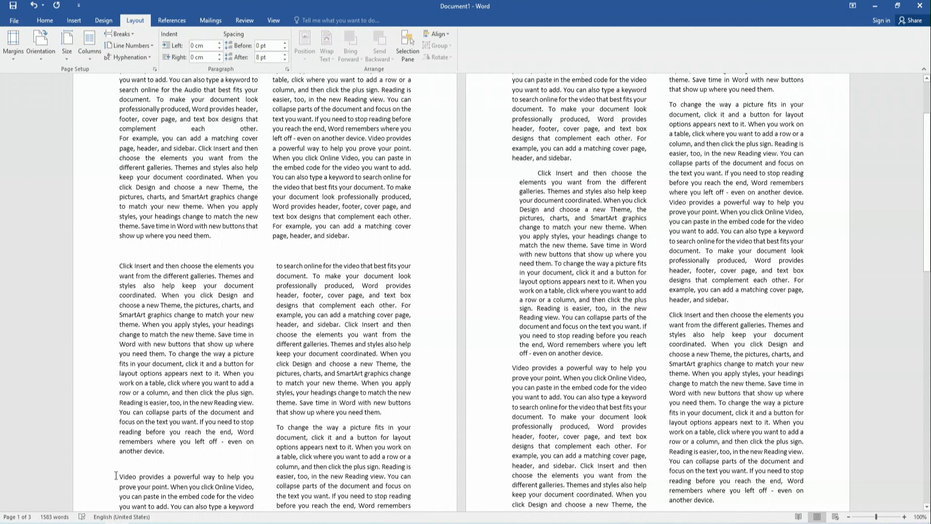
{"action": "left_click_drag", "start_coordinate": [116, 476], "coordinate": [251, 485]}
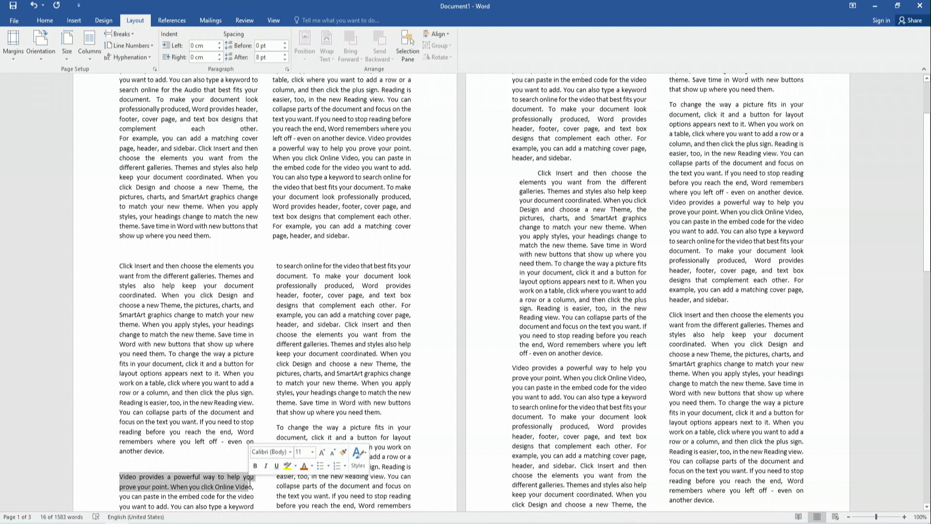
{"action": "left_click", "coordinate": [123, 477]}
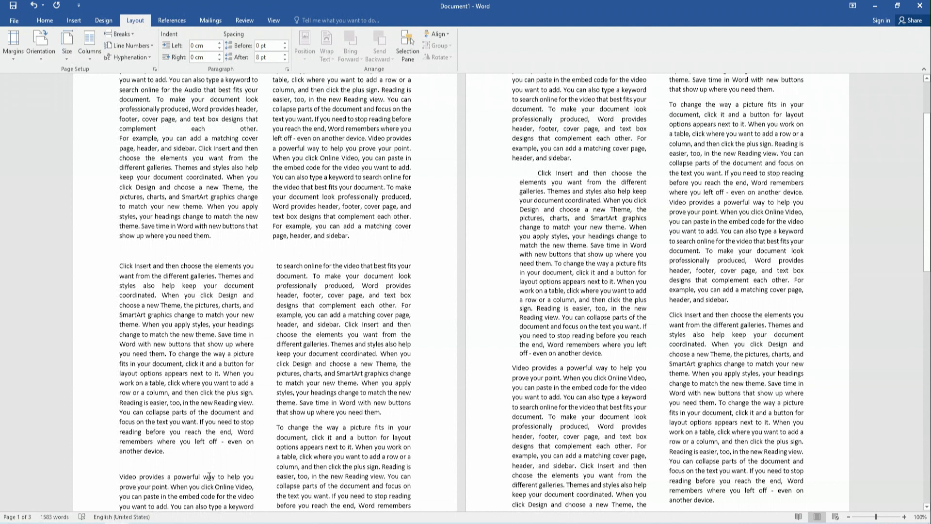
{"action": "scroll", "coordinate": [209, 476], "scroll_direction": "down", "scroll_amount": 2}
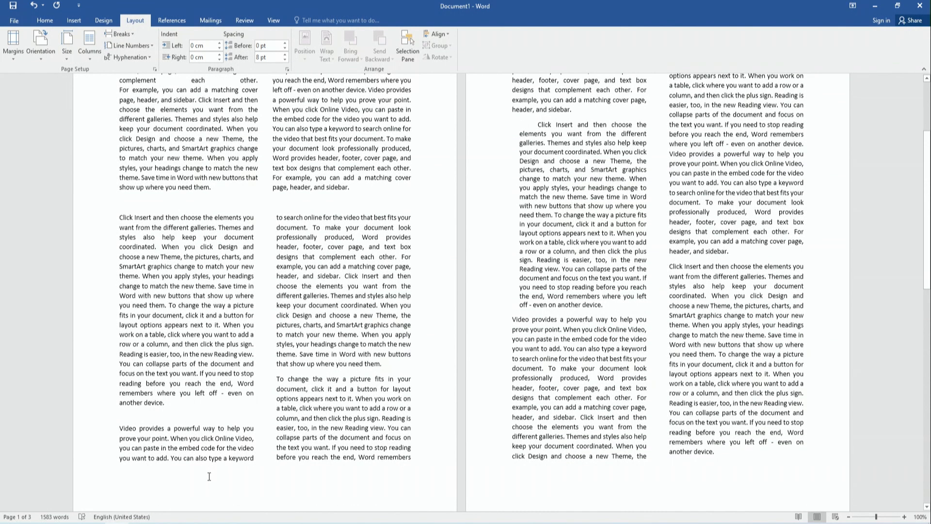
{"action": "left_click", "coordinate": [126, 33]}
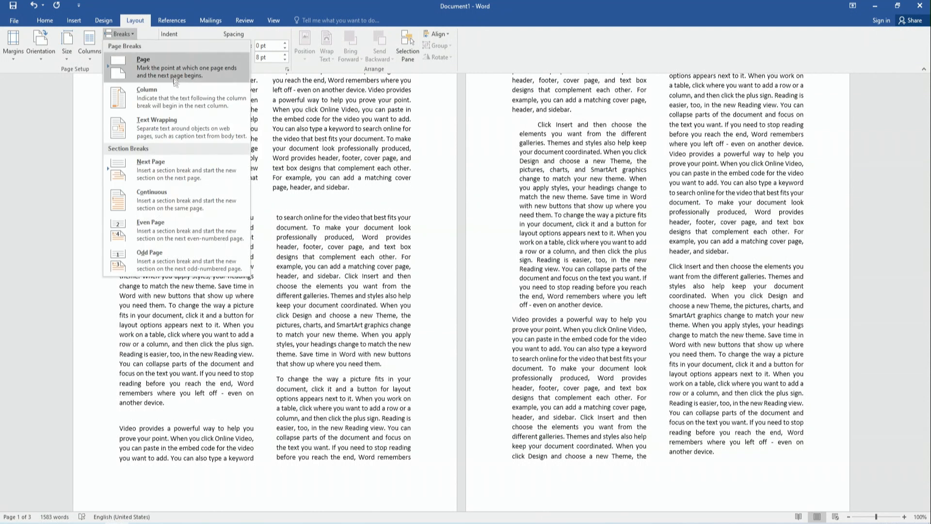
{"action": "left_click", "coordinate": [182, 96]}
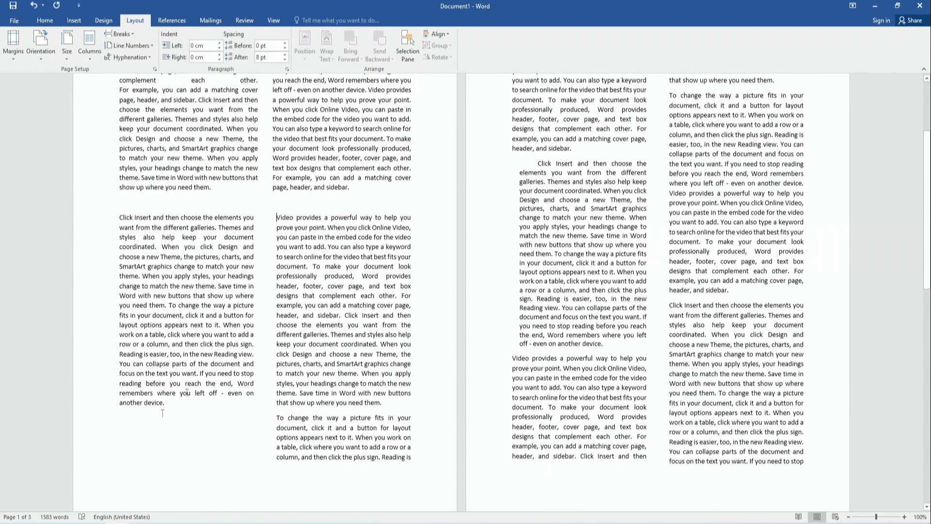
Step: Review the text that starts the second column, and undo the column break and the two-column layouts
{"action": "left_click_drag", "start_coordinate": [277, 221], "coordinate": [411, 409]}
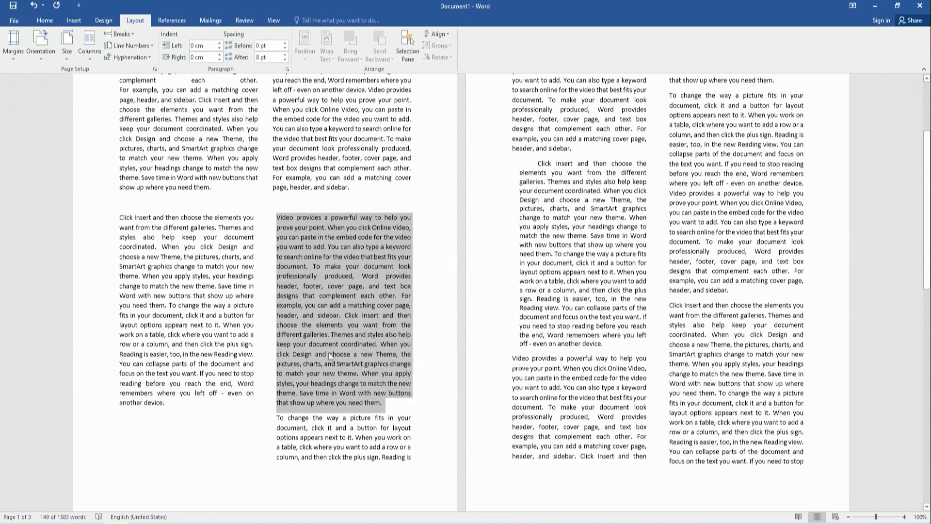
{"action": "left_click", "coordinate": [302, 275]}
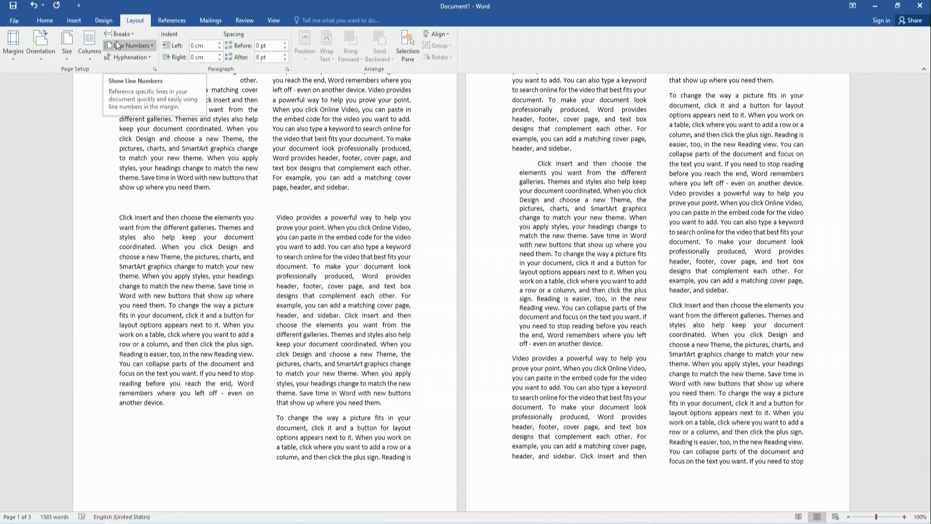
{"action": "key", "text": "ctrl+z"}
{"action": "key", "text": "ctrl+z"}
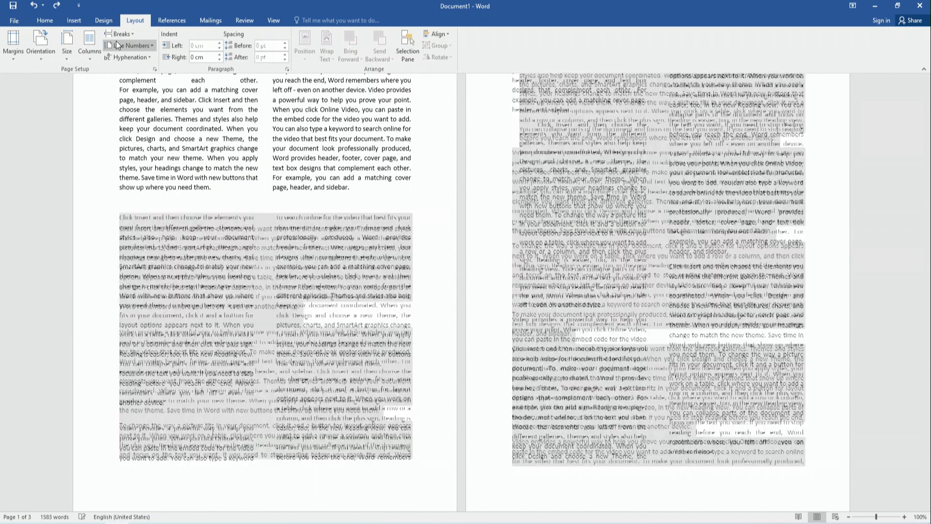
{"action": "key", "text": "ctrl+z"}
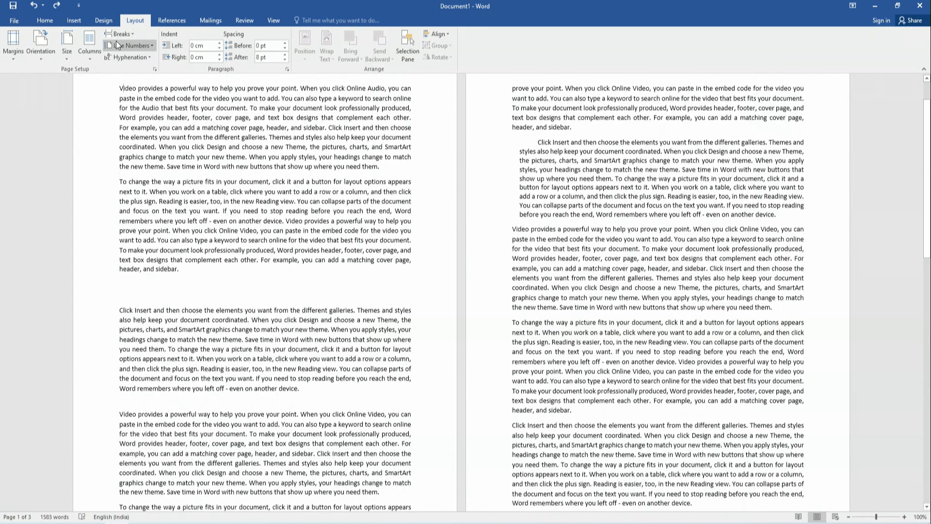
Step: Draw a smiley face shape about 4.1 cm high and 4.87 cm wide just below the end of the second paragraph
{"action": "left_click", "coordinate": [132, 34]}
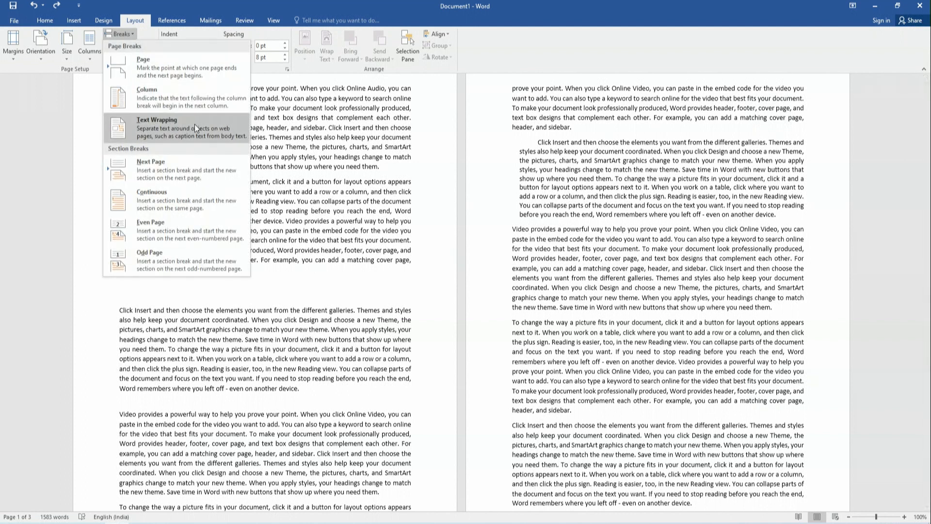
{"action": "left_click", "coordinate": [261, 340]}
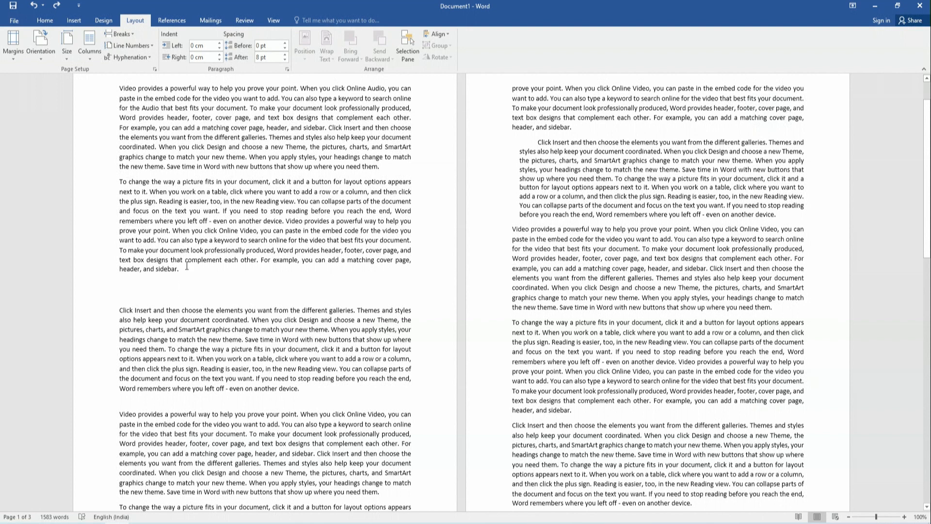
{"action": "scroll", "coordinate": [179, 282], "scroll_direction": "up", "scroll_amount": 1}
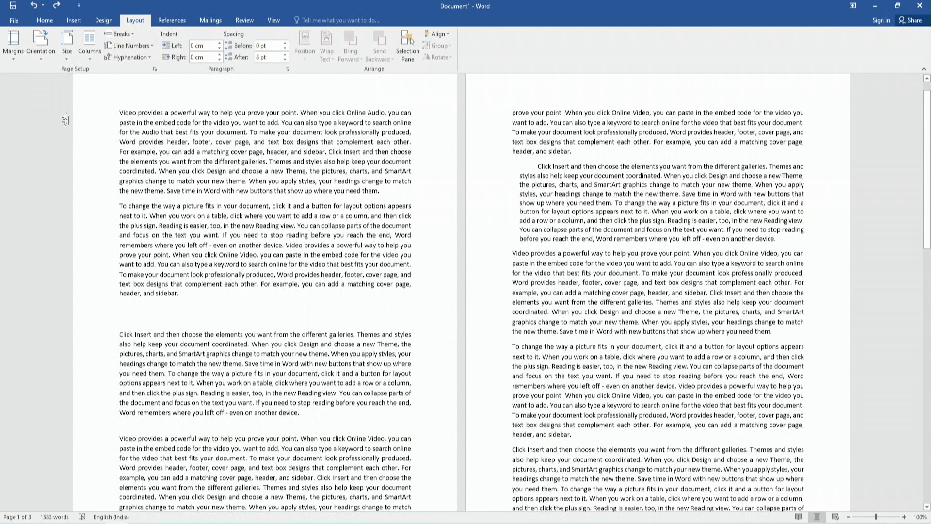
{"action": "left_click", "coordinate": [73, 21]}
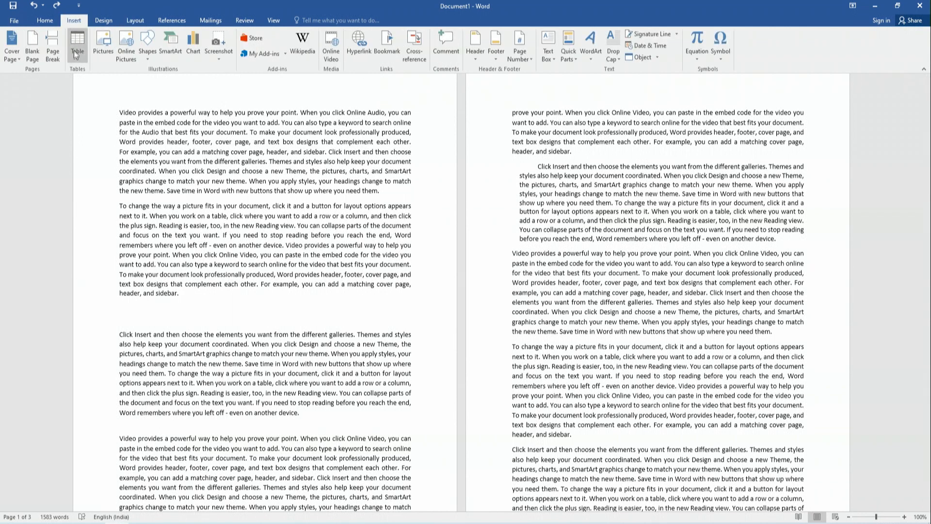
{"action": "left_click", "coordinate": [148, 51]}
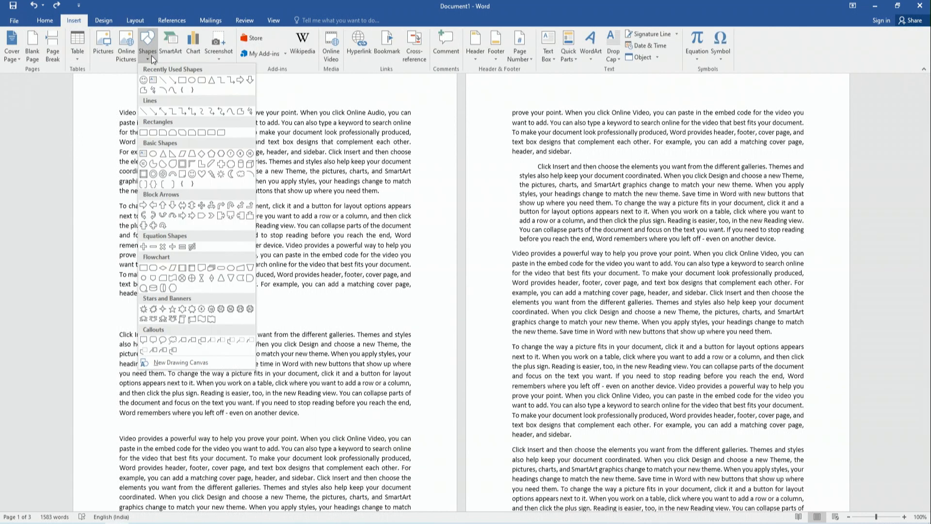
{"action": "left_click", "coordinate": [144, 81]}
{"action": "mouse_move", "coordinate": [179, 292]}
{"action": "left_mouse_down"}
{"action": "mouse_move", "coordinate": [203, 324]}
{"action": "mouse_move", "coordinate": [268, 368]}
{"action": "left_mouse_up"}
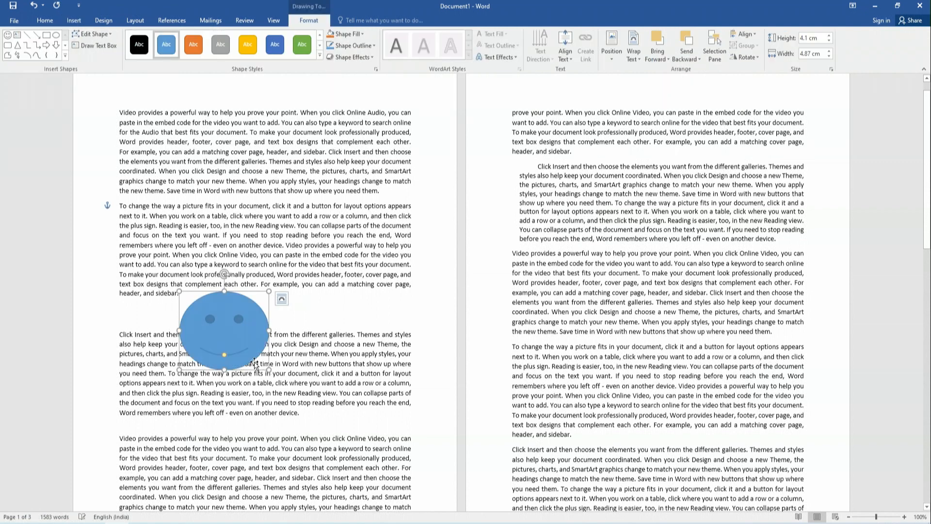
Step: Apply square text wrapping to the smiley face, and fit it inside the second paragraph at about 3.47 cm high by 3.63 cm wide
{"action": "left_click", "coordinate": [632, 48]}
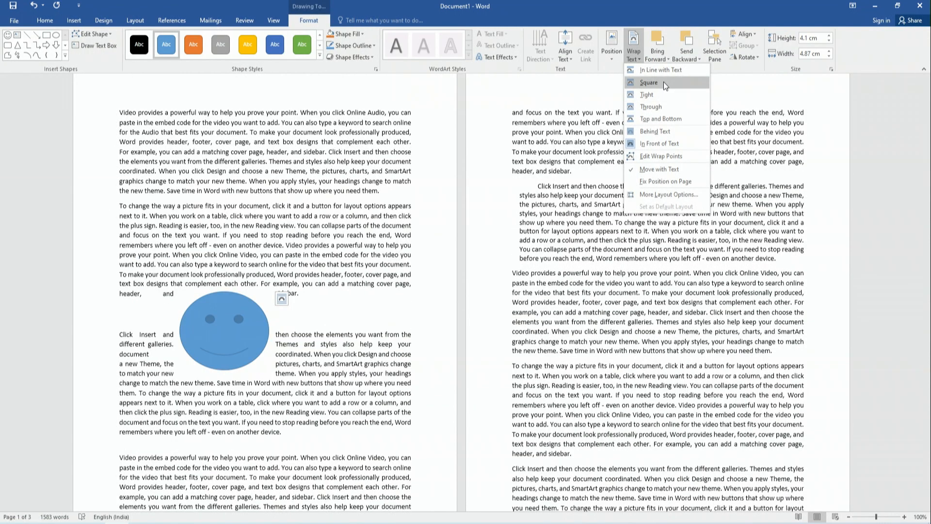
{"action": "left_click", "coordinate": [662, 82]}
{"action": "left_click_drag", "start_coordinate": [219, 326], "coordinate": [244, 253]}
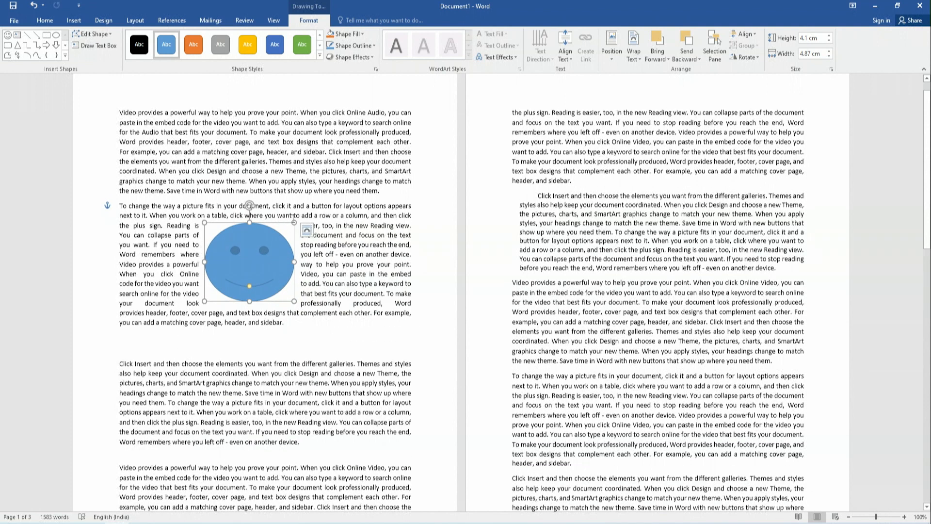
{"action": "mouse_move", "coordinate": [294, 224]}
{"action": "left_mouse_down"}
{"action": "mouse_move", "coordinate": [261, 236]}
{"action": "mouse_move", "coordinate": [279, 227]}
{"action": "left_mouse_up"}
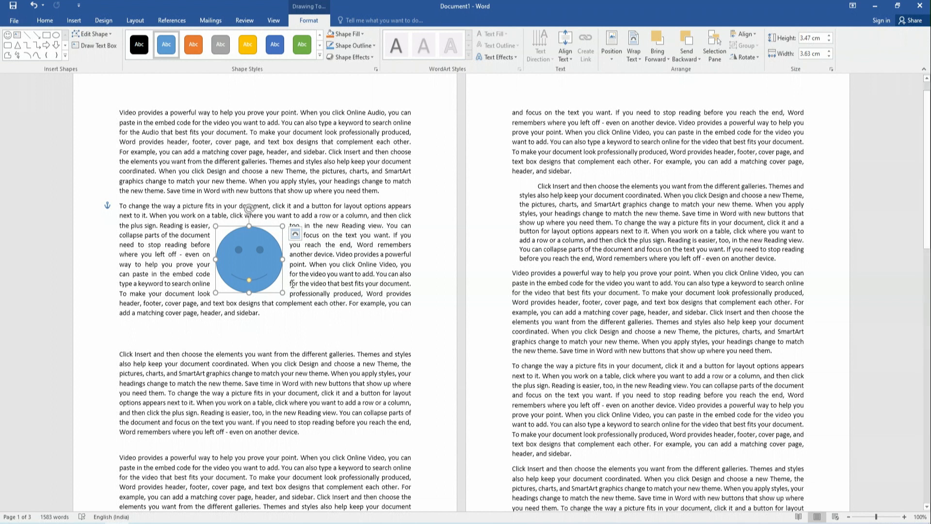
Step: Insert a text wrapping break before "When you click Online Video" in the second paragraph
{"action": "left_click", "coordinate": [311, 264]}
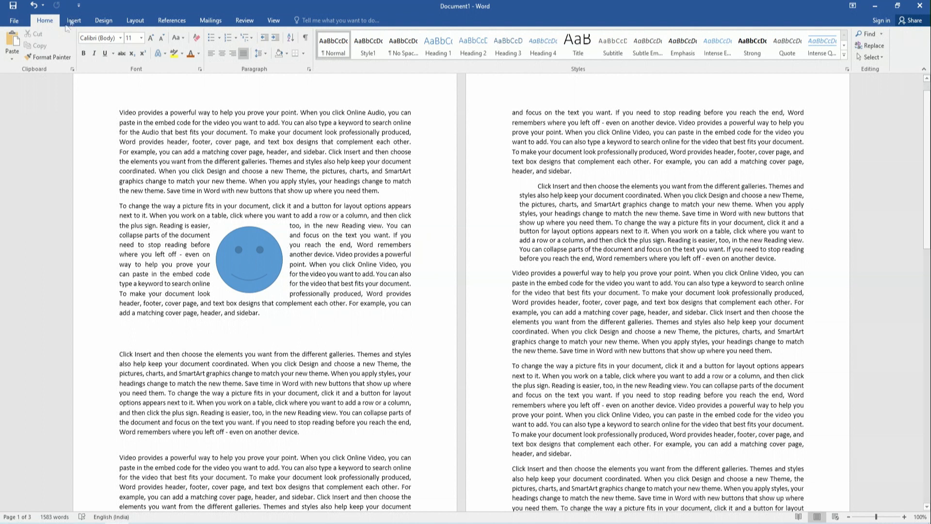
{"action": "left_click", "coordinate": [144, 20]}
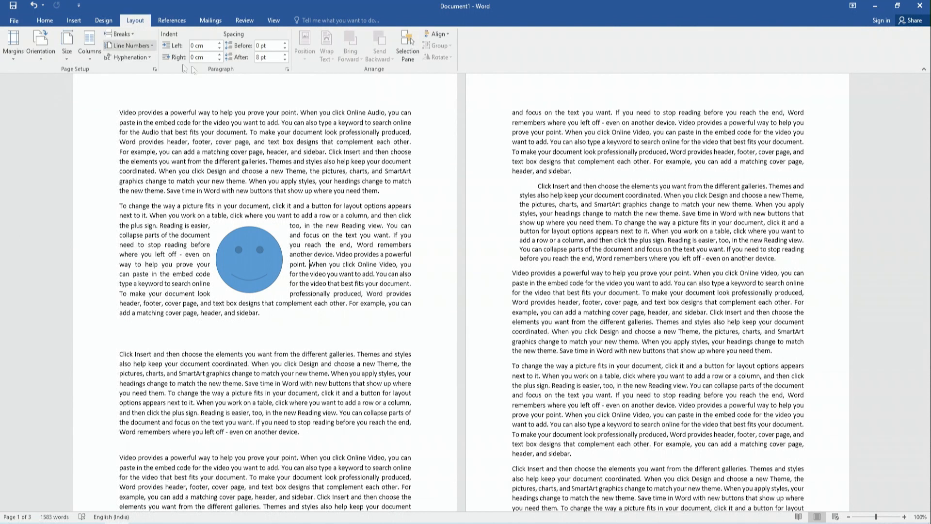
{"action": "left_click", "coordinate": [136, 32]}
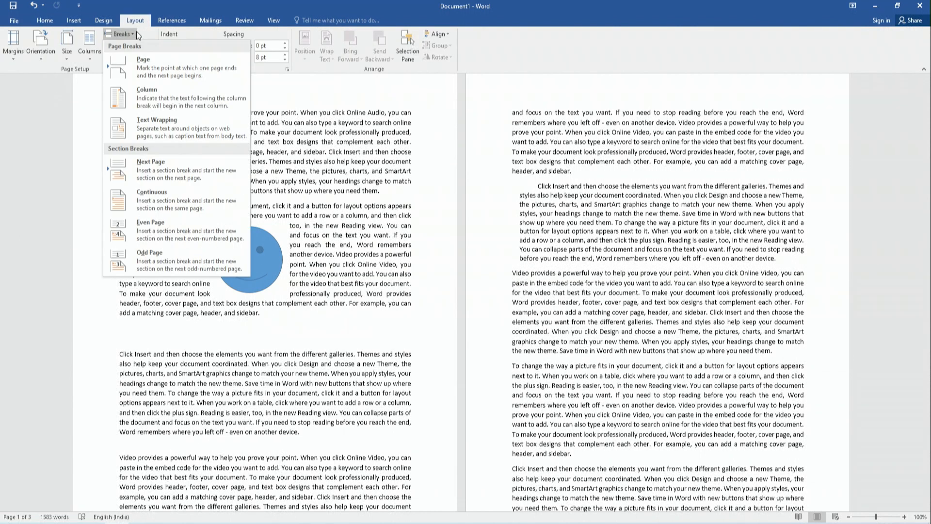
{"action": "left_click", "coordinate": [187, 126]}
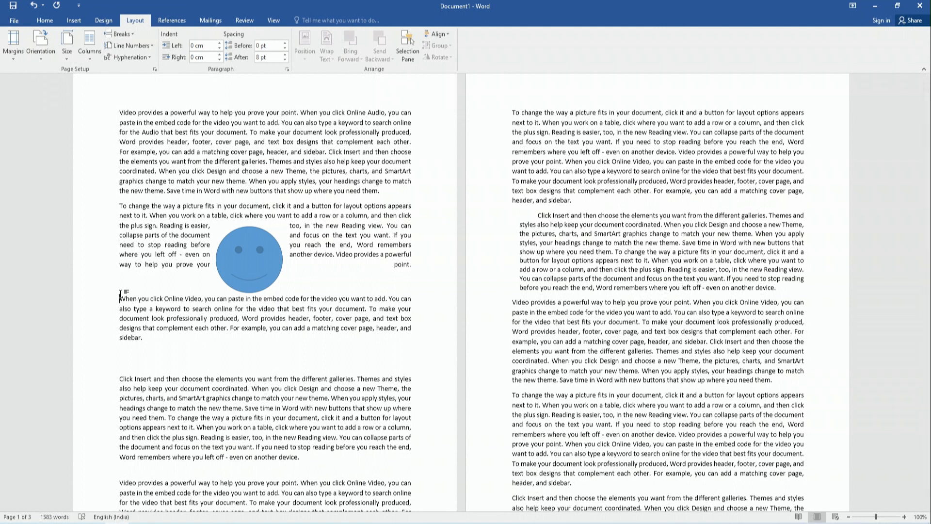
Step: Delete the smiley face shape from the second paragraph, and show the paragraph marks and hidden formatting symbols
{"action": "left_click", "coordinate": [256, 260]}
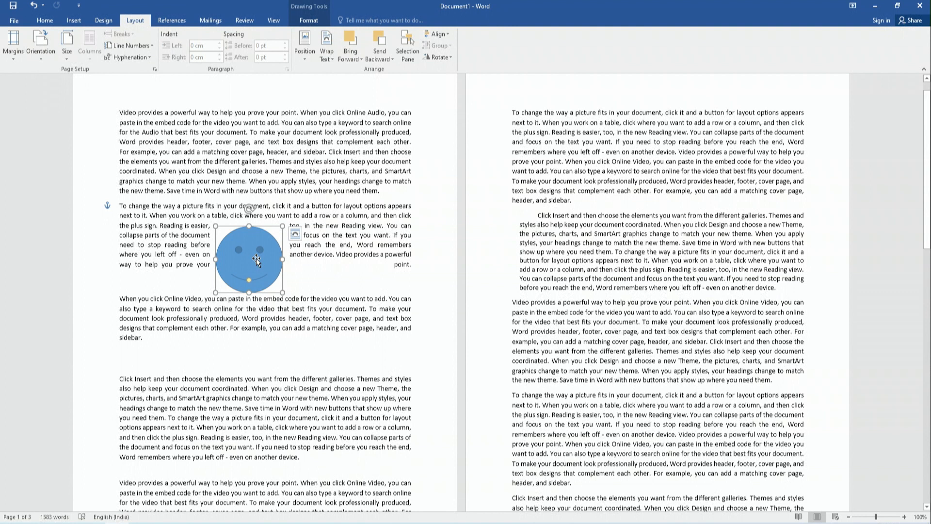
{"action": "key", "text": "Delete"}
{"action": "left_click", "coordinate": [51, 21]}
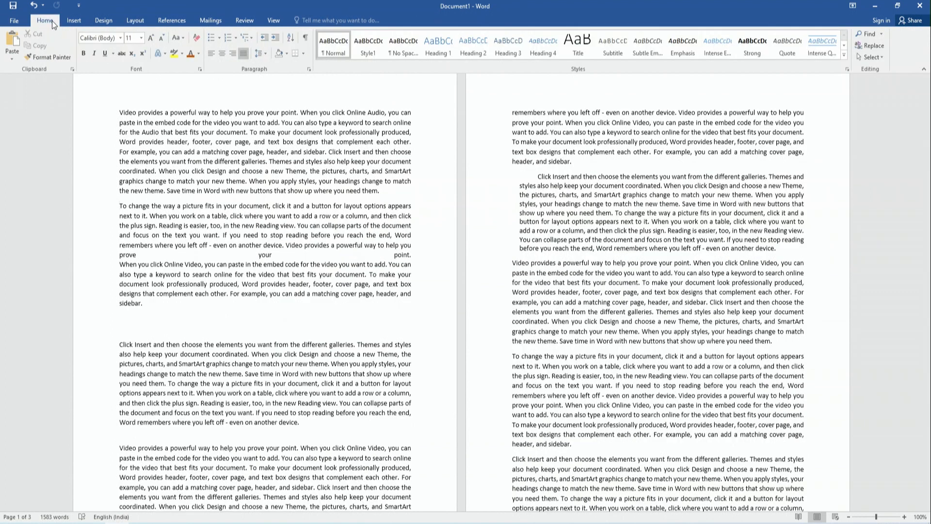
{"action": "left_click", "coordinate": [306, 37]}
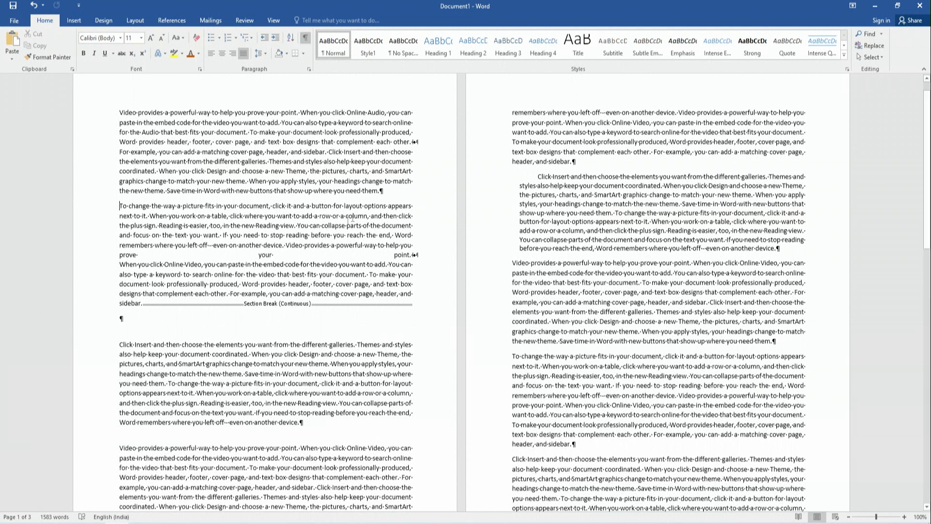
Step: Start a new paragraph at "Click Insert" in the first paragraph, and undo the split
{"action": "left_click", "coordinate": [329, 152]}
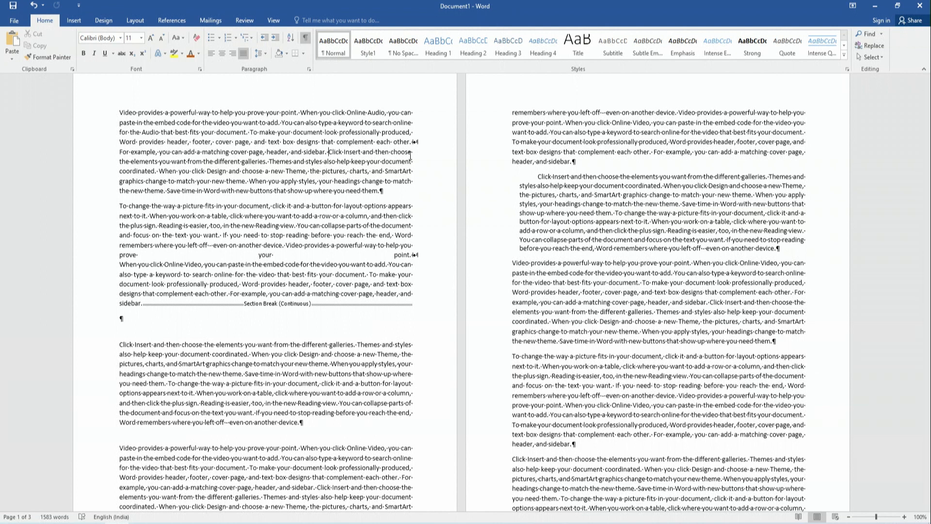
{"action": "key", "text": "Return"}
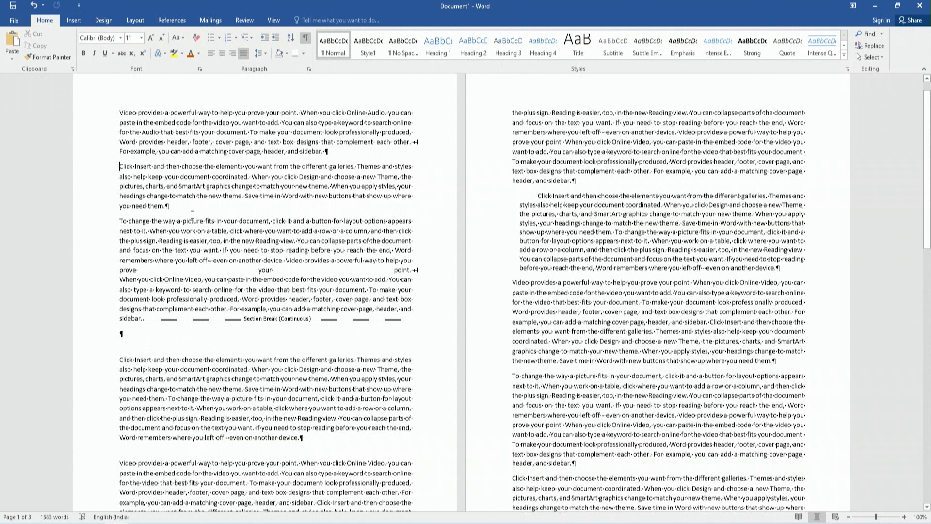
{"action": "key", "text": "ctrl+z"}
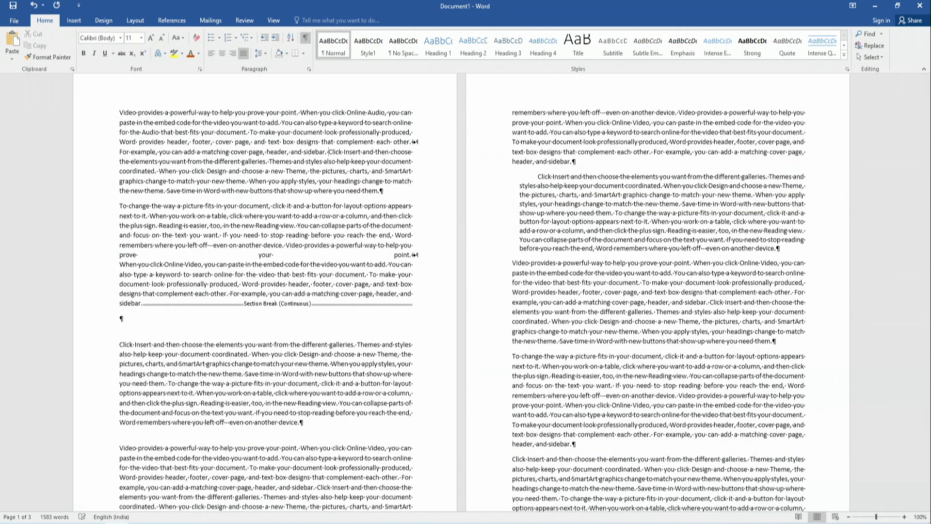
Step: Insert a text wrapping break before "Click Insert" in the first paragraph
{"action": "left_click", "coordinate": [135, 20]}
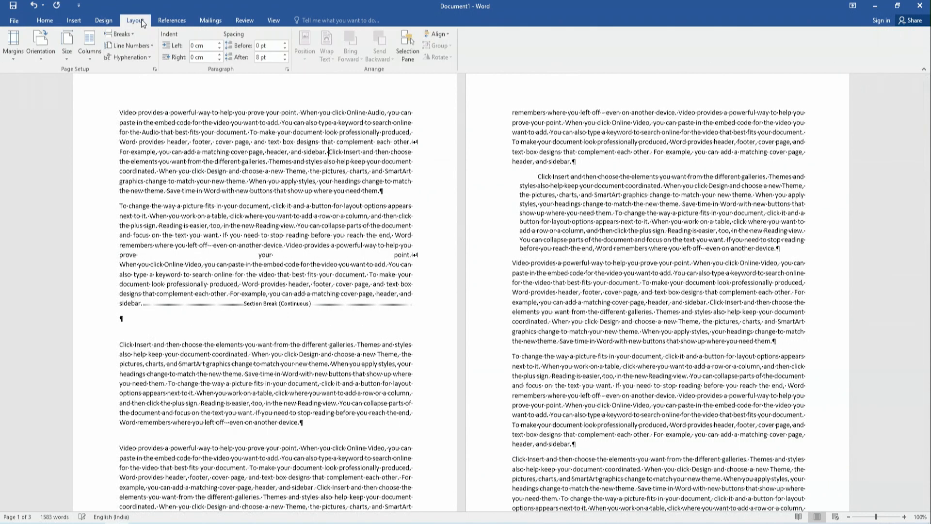
{"action": "left_click", "coordinate": [126, 34]}
{"action": "left_click", "coordinate": [170, 122]}
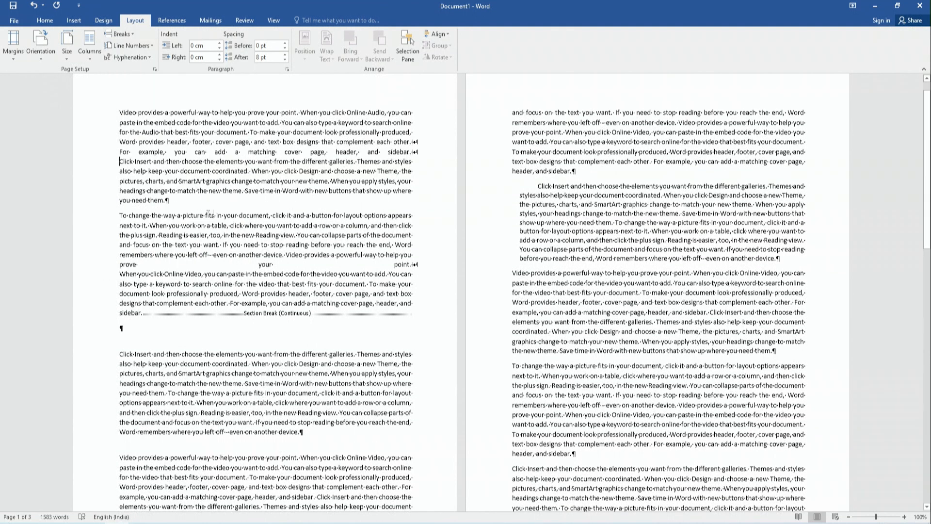
Step: Undo the text wrapping break so that "Click Insert" starts its own paragraph again, and hide the formatting marks
{"action": "left_click_drag", "start_coordinate": [166, 202], "coordinate": [170, 203]}
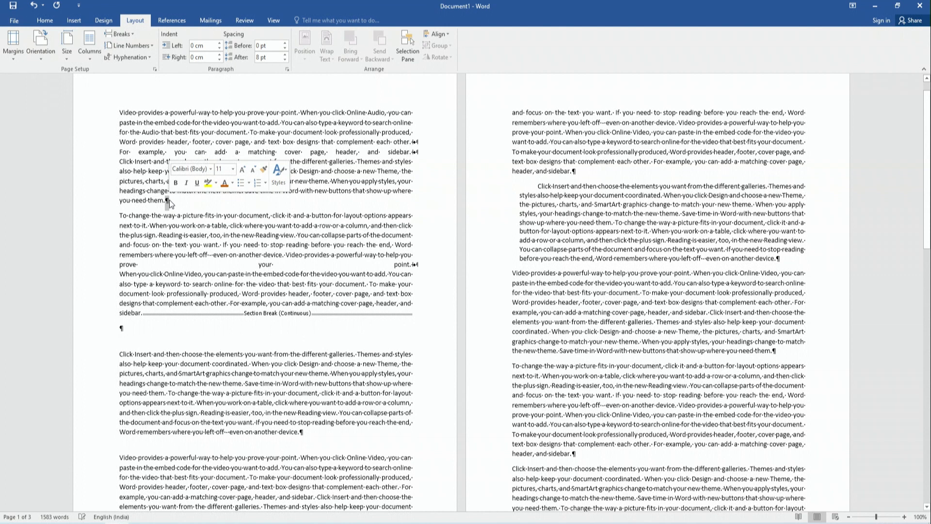
{"action": "left_click", "coordinate": [123, 168]}
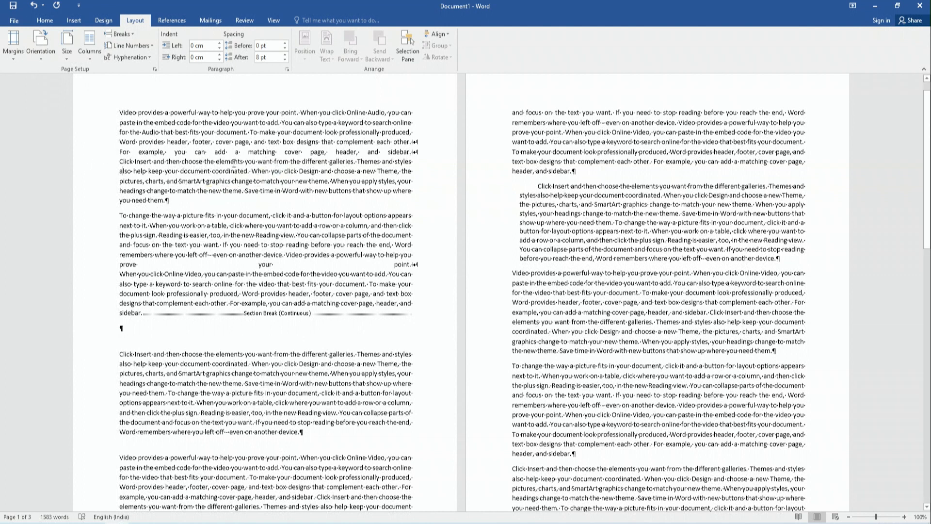
{"action": "key", "text": "ctrl+z"}
{"action": "left_click", "coordinate": [44, 19]}
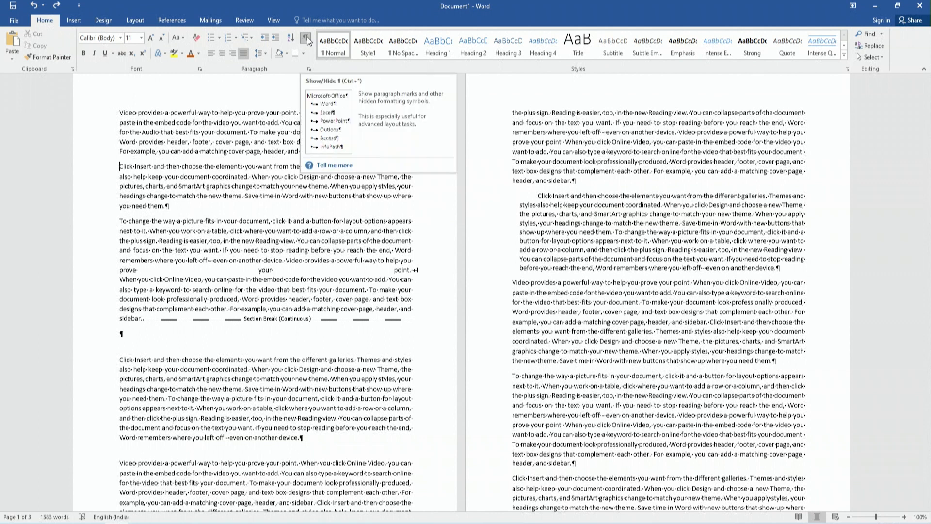
{"action": "left_click", "coordinate": [305, 39]}
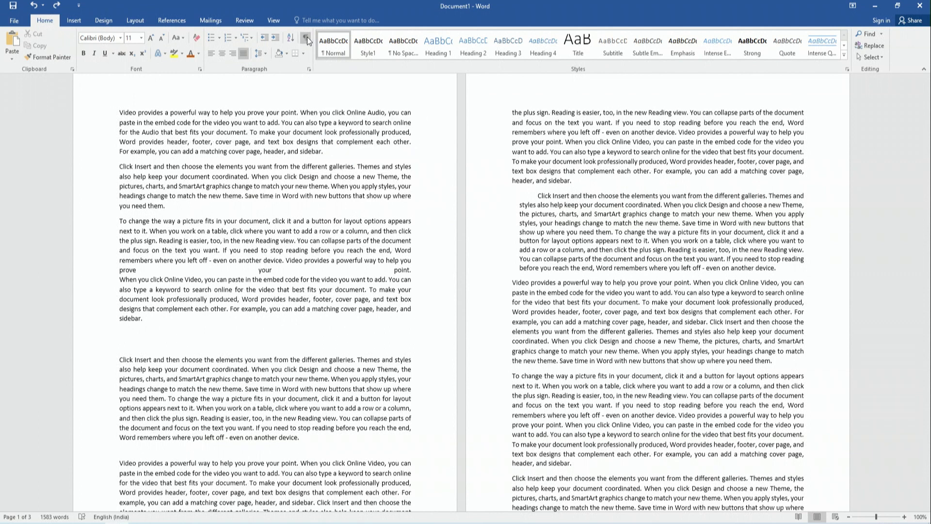
Step: Insert a Next Page section break before the fourth paragraph ("Click Insert"), and highlight the beginning of the new section's text
{"action": "left_click", "coordinate": [132, 18]}
{"action": "left_click", "coordinate": [131, 34]}
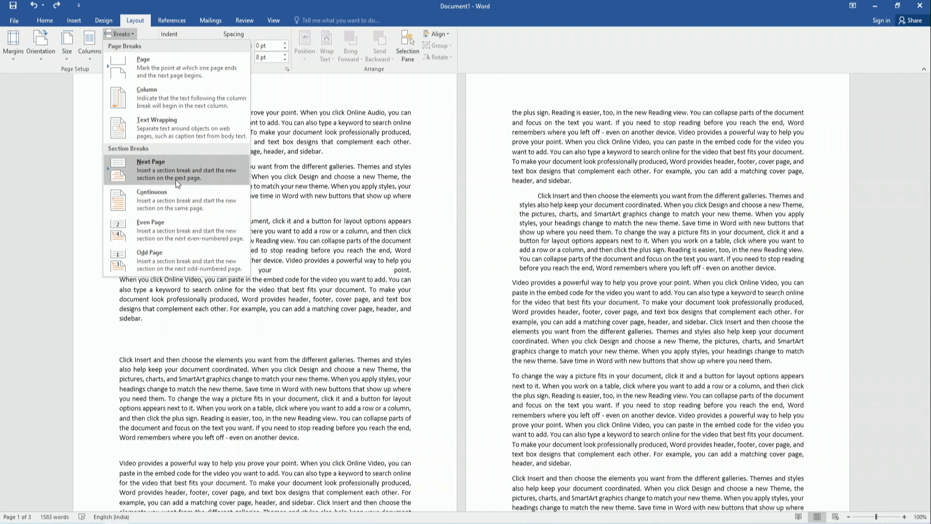
{"action": "left_click", "coordinate": [208, 174]}
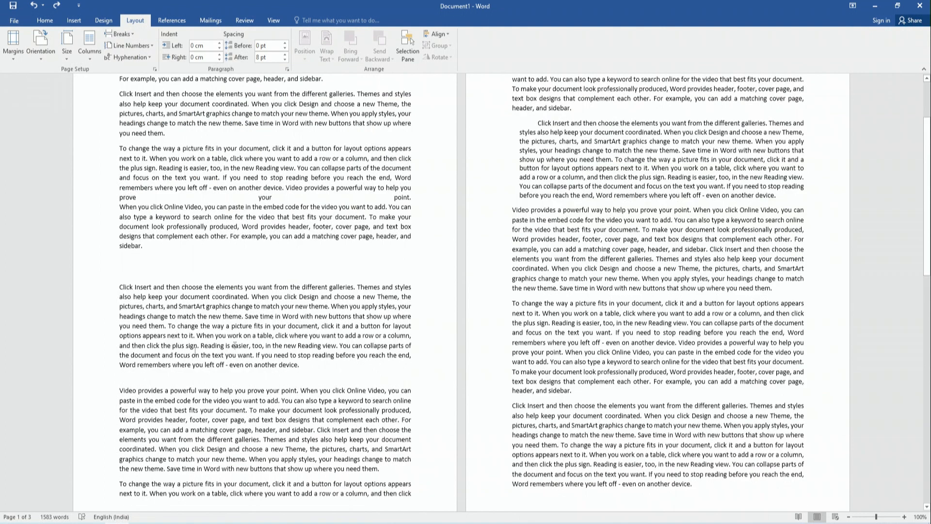
{"action": "left_click", "coordinate": [119, 289]}
{"action": "left_click", "coordinate": [126, 37]}
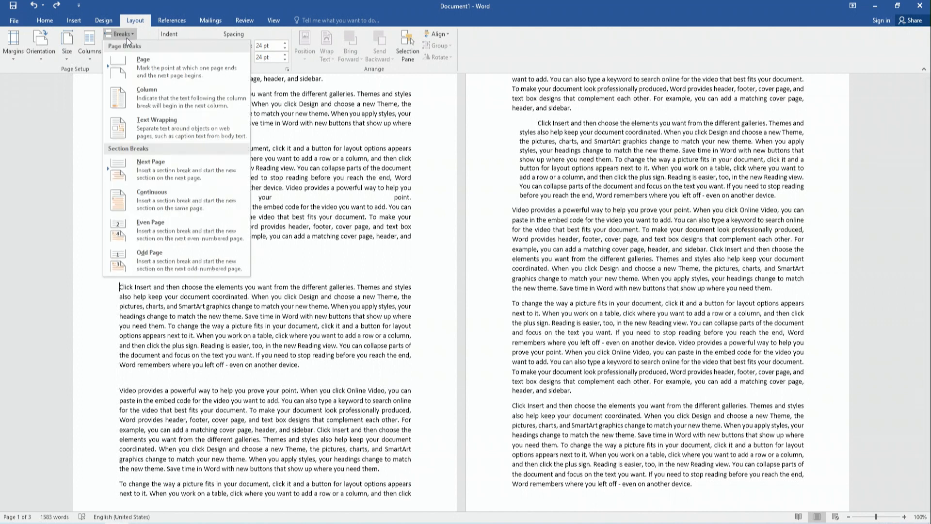
{"action": "left_click", "coordinate": [183, 178]}
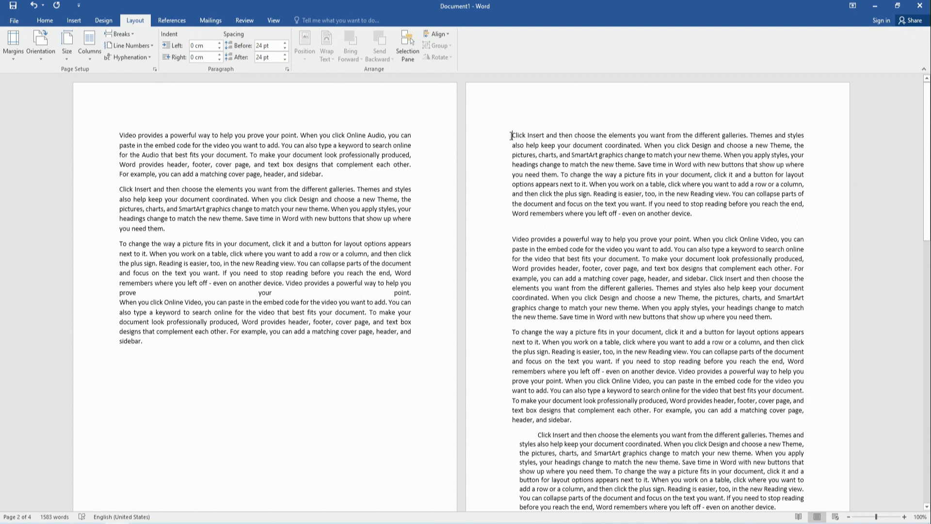
{"action": "left_click_drag", "start_coordinate": [512, 135], "coordinate": [626, 264]}
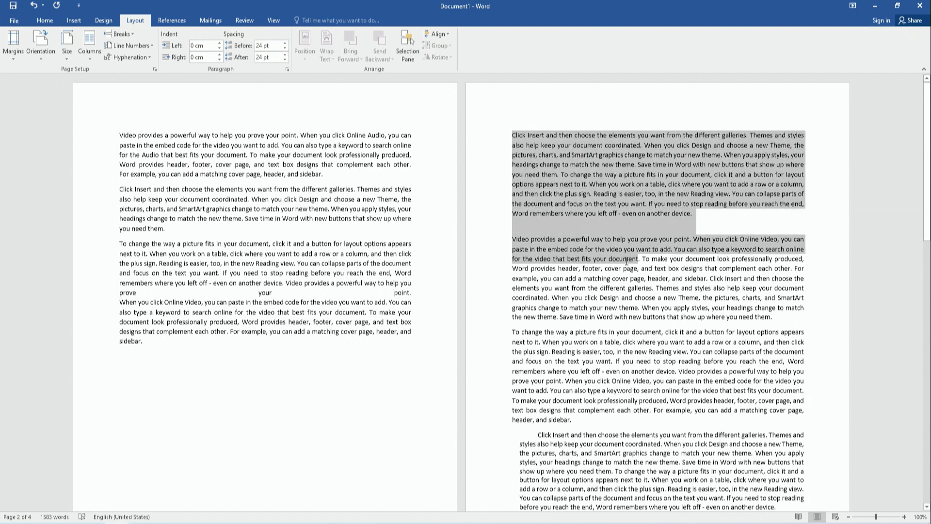
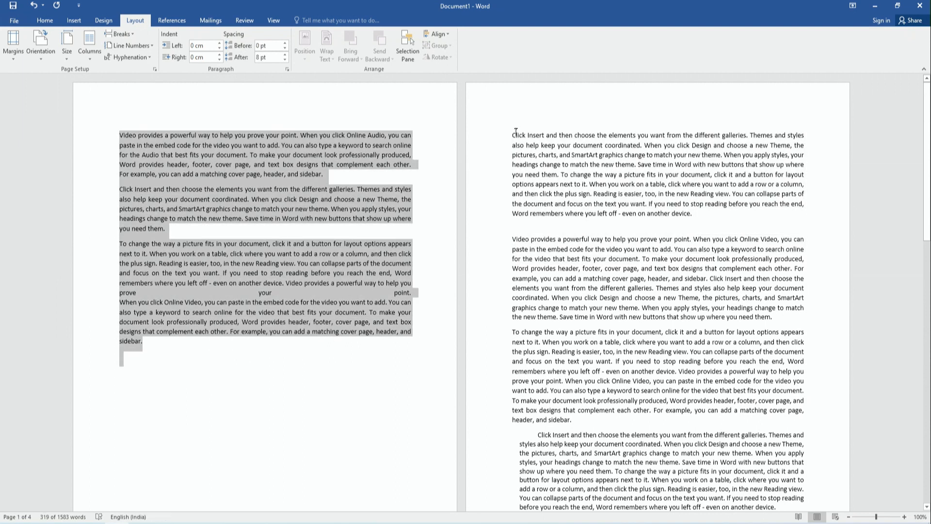
{"action": "left_click_drag", "start_coordinate": [513, 135], "coordinate": [625, 281]}
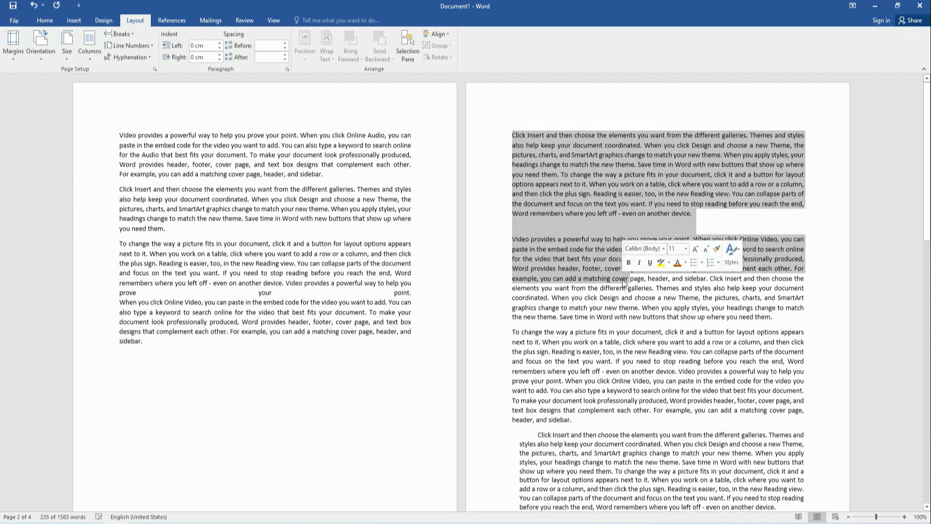
Step: Insert a Continuous section break before the fourth paragraph ("Click Insert"), and highlight that paragraph as the start of the new section
{"action": "left_click", "coordinate": [124, 34]}
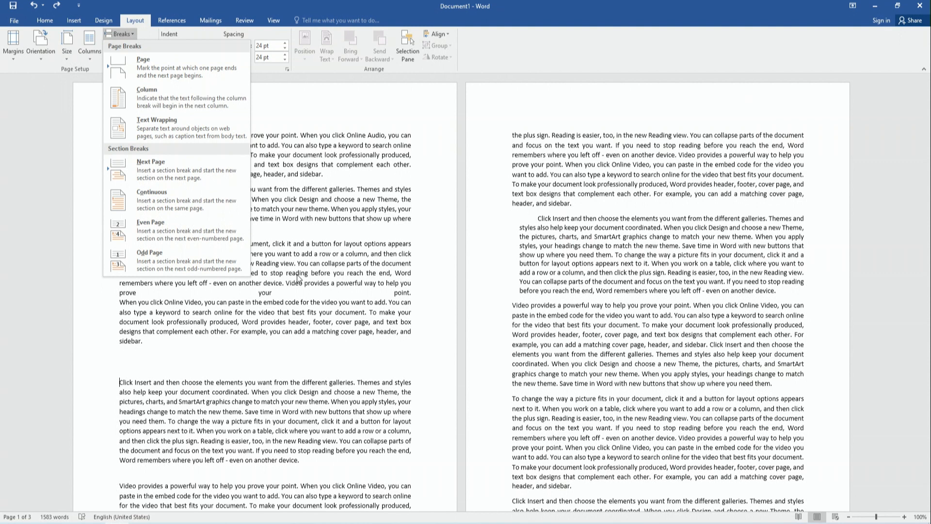
{"action": "scroll", "coordinate": [272, 412], "scroll_direction": "down", "scroll_amount": 2}
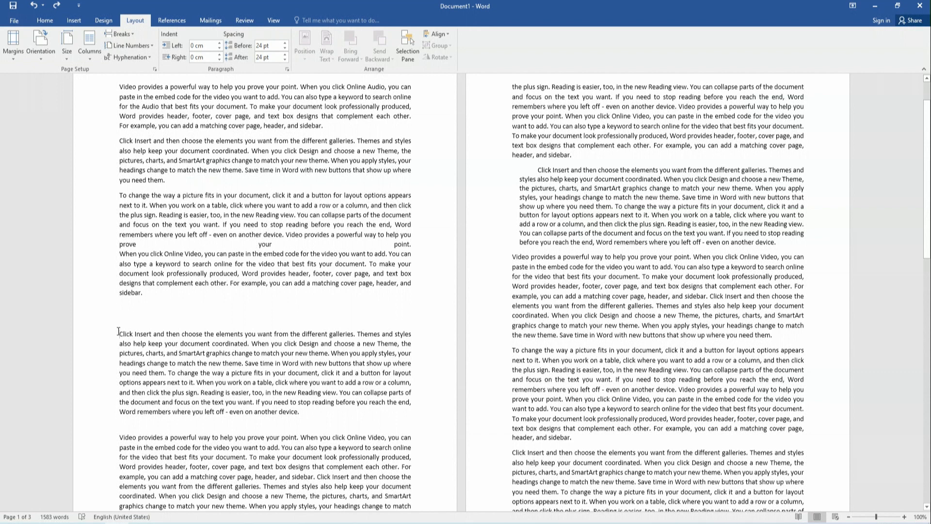
{"action": "scroll", "coordinate": [118, 332], "scroll_direction": "up", "scroll_amount": 2}
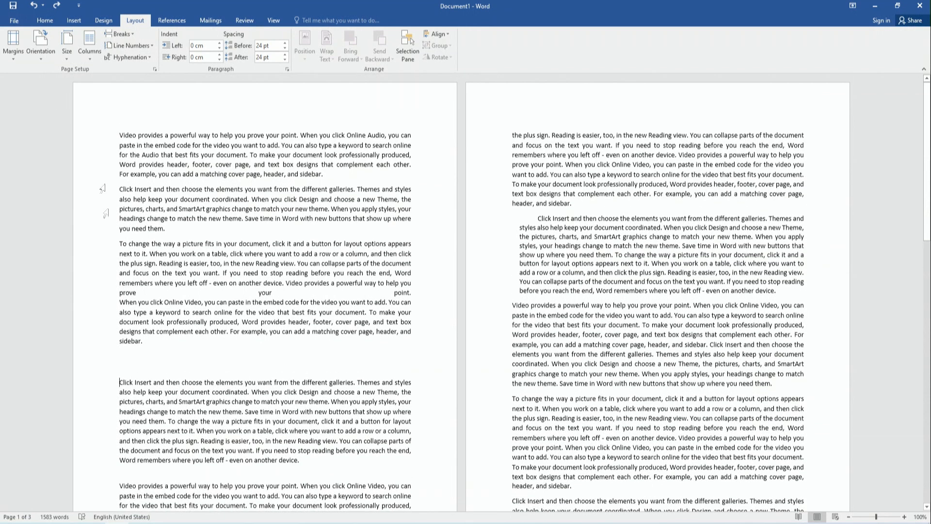
{"action": "left_click", "coordinate": [122, 32]}
{"action": "left_click", "coordinate": [220, 206]}
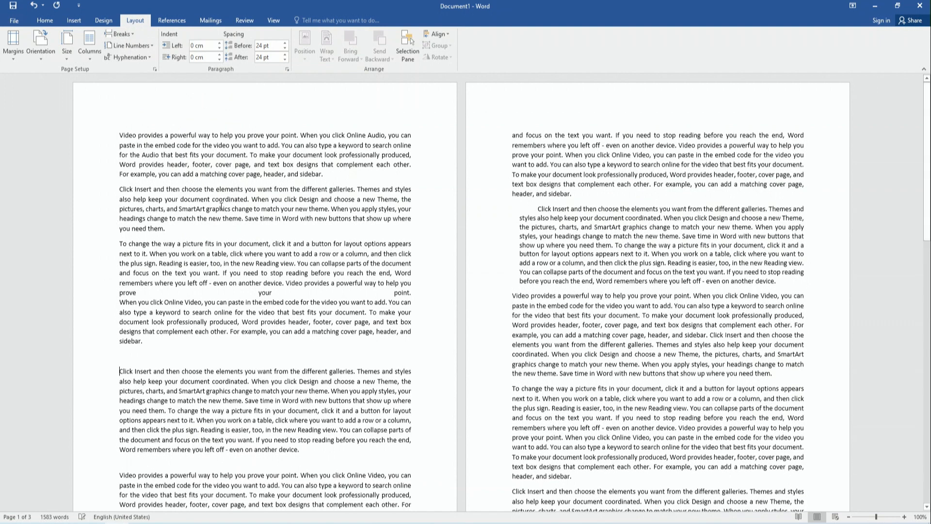
{"action": "scroll", "coordinate": [192, 417], "scroll_direction": "down", "scroll_amount": 2}
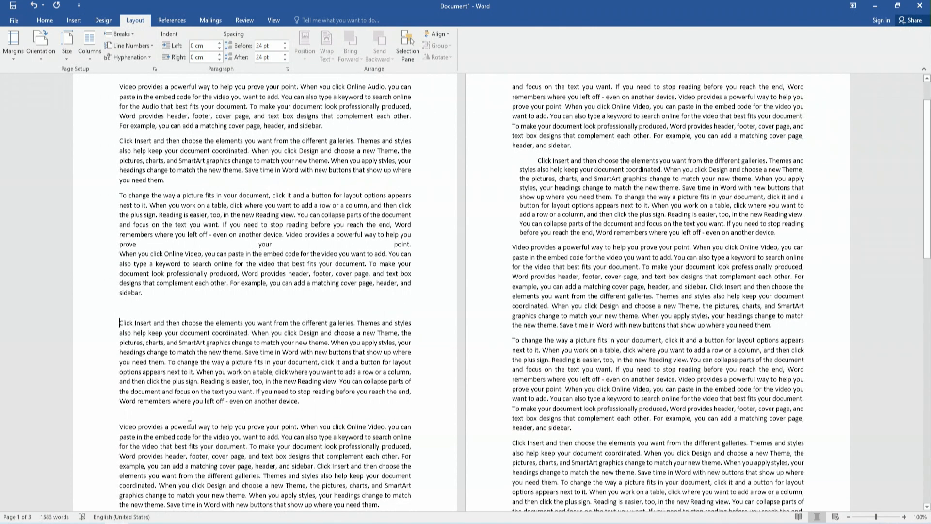
{"action": "left_click_drag", "start_coordinate": [119, 323], "coordinate": [310, 403]}
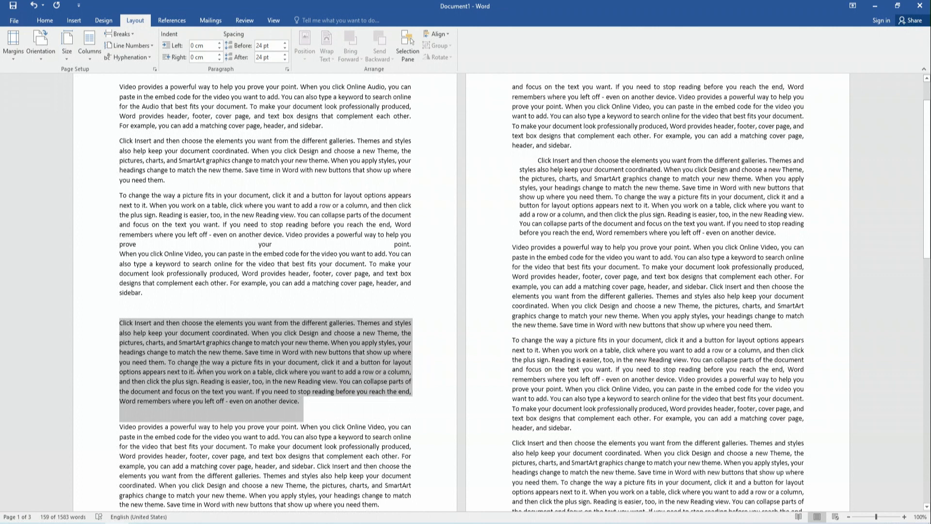
{"action": "left_click", "coordinate": [120, 324]}
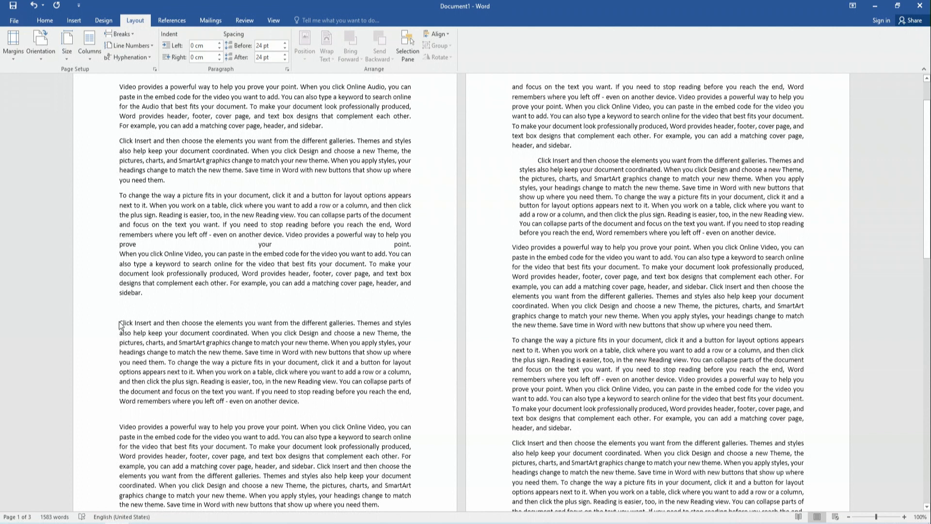
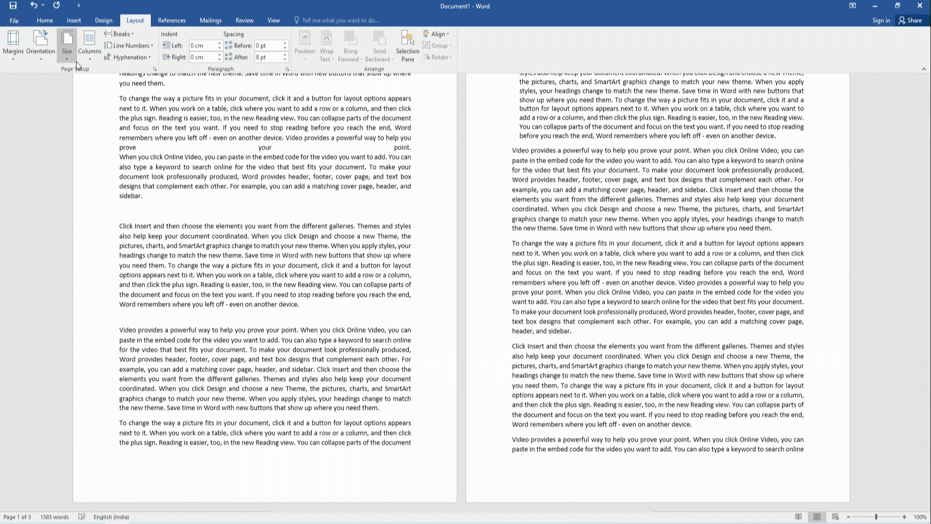
Step: Lay out only the section after the continuous break in two columns, and undo the column change
{"action": "left_click", "coordinate": [166, 250]}
{"action": "scroll", "coordinate": [166, 250], "scroll_direction": "up", "scroll_amount": 3}
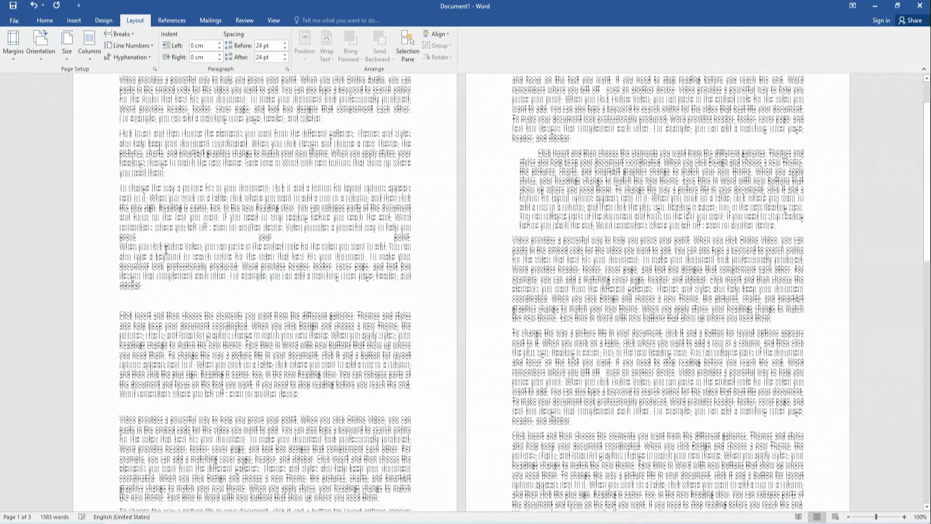
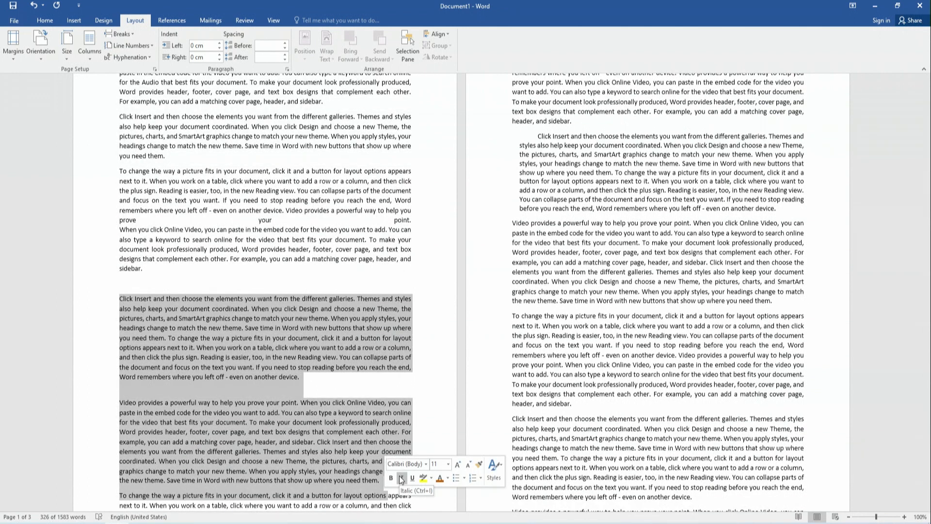
{"action": "left_click", "coordinate": [262, 326]}
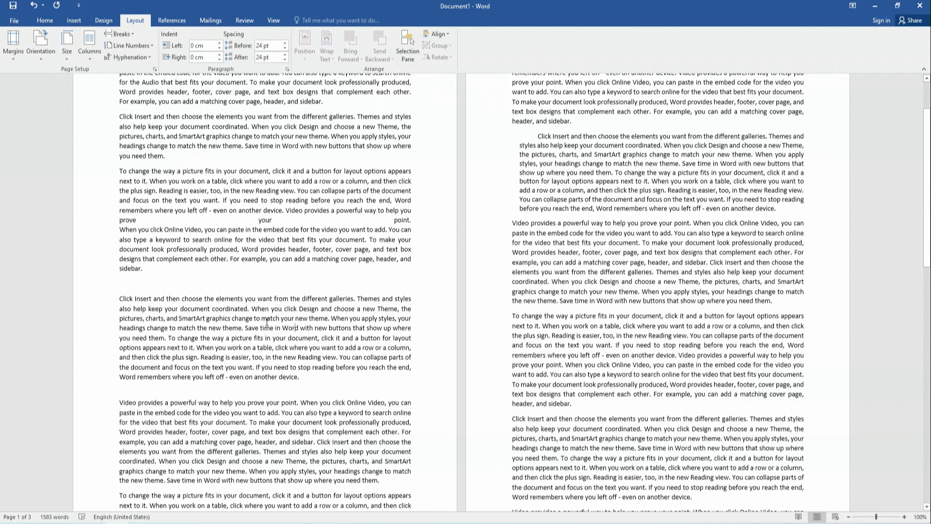
{"action": "left_click", "coordinate": [92, 53]}
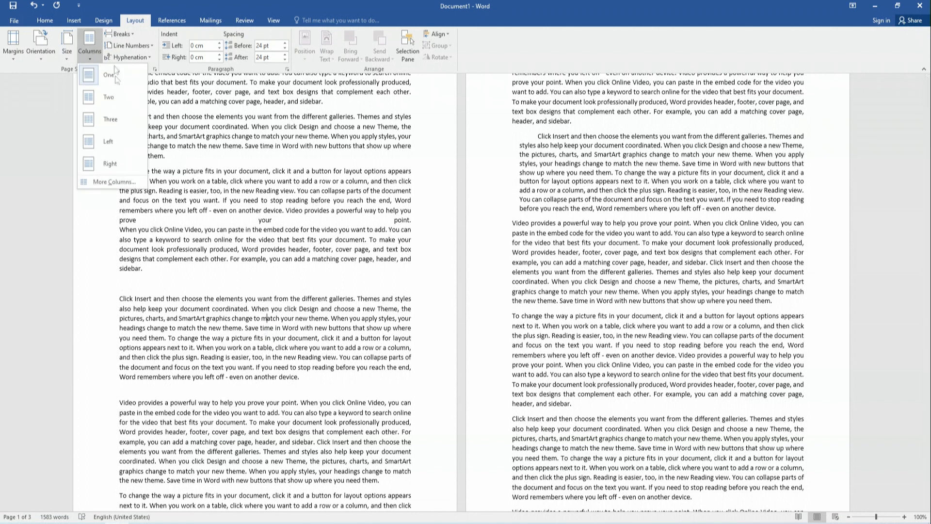
{"action": "left_click", "coordinate": [116, 92]}
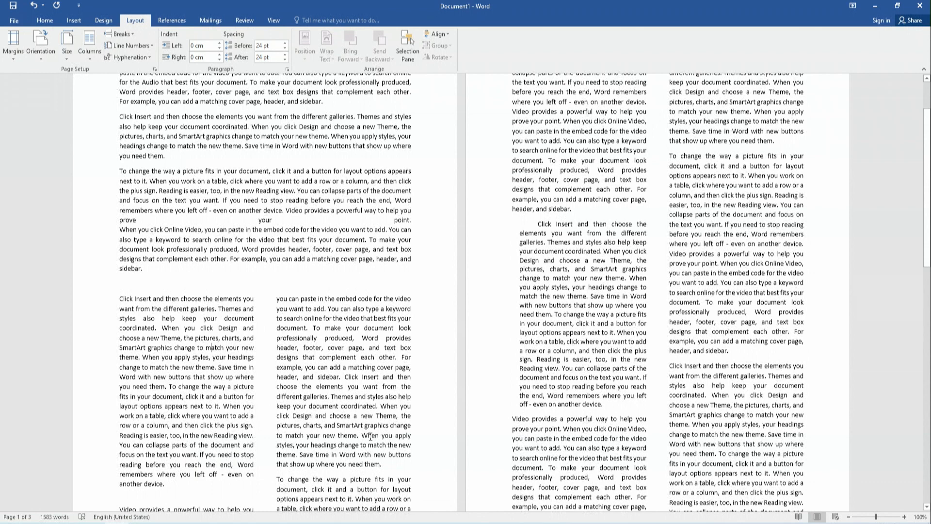
{"action": "scroll", "coordinate": [370, 437], "scroll_direction": "up", "scroll_amount": 3}
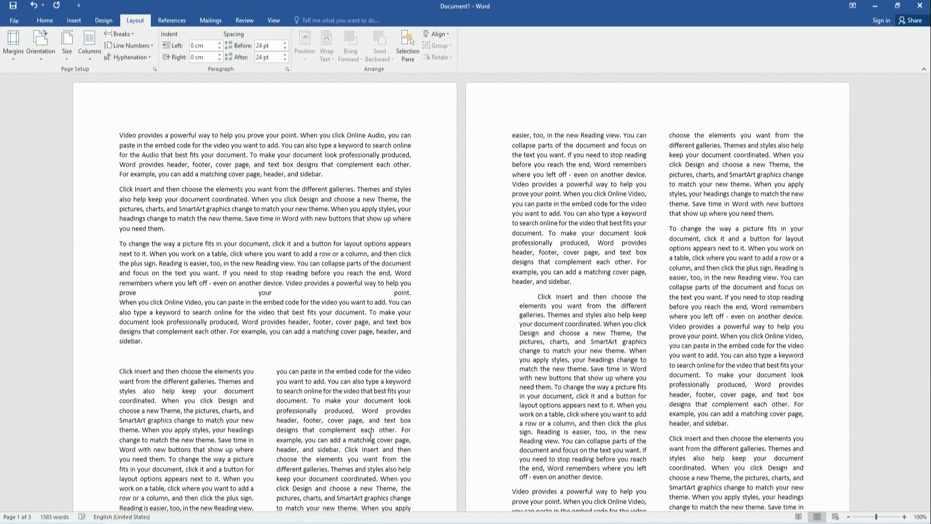
{"action": "scroll", "coordinate": [370, 436], "scroll_direction": "down", "scroll_amount": 2}
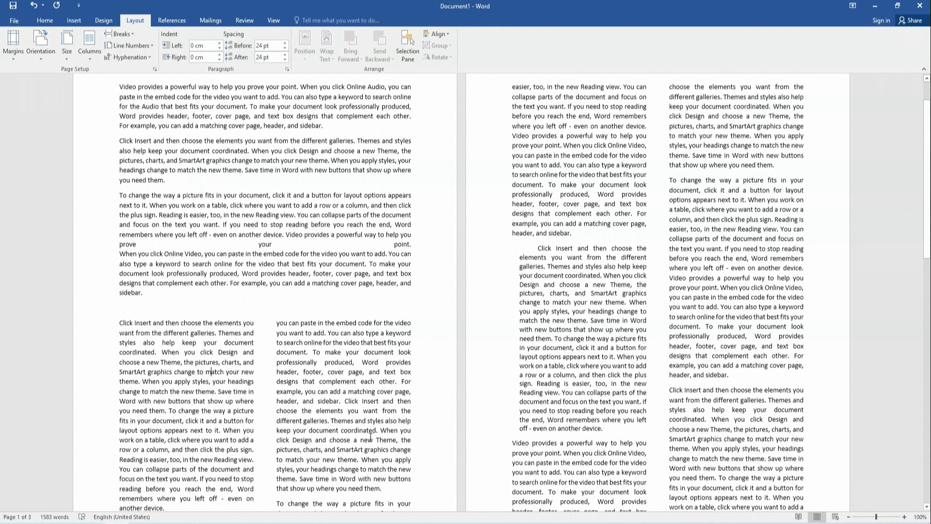
{"action": "key", "text": "ctrl+z"}
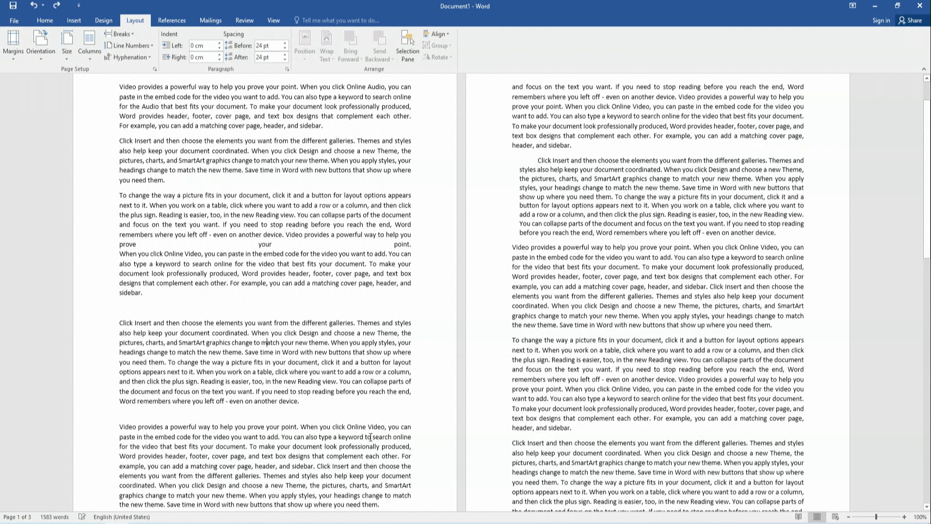
Step: Lay out only the first three paragraphs, before the continuous break, in two columns, and undo the column change
{"action": "left_click", "coordinate": [312, 216]}
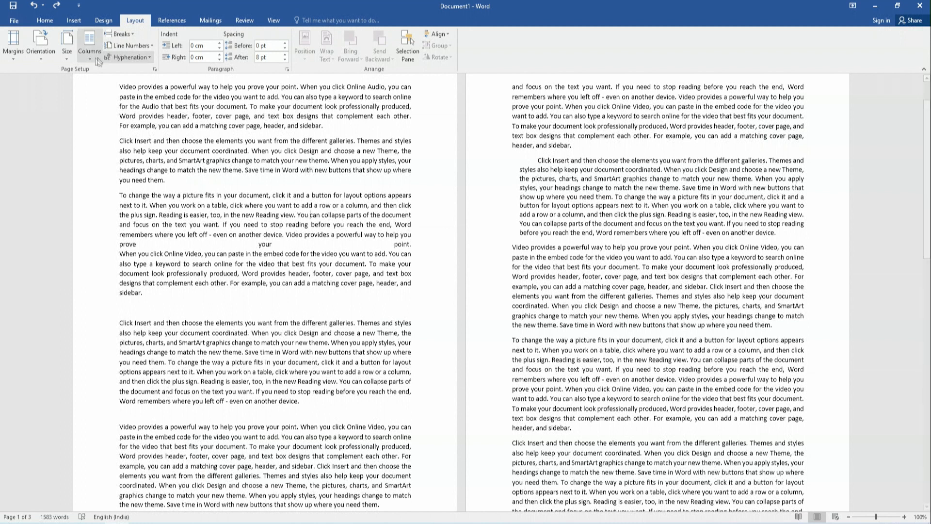
{"action": "left_click", "coordinate": [90, 45]}
{"action": "left_click", "coordinate": [123, 100]}
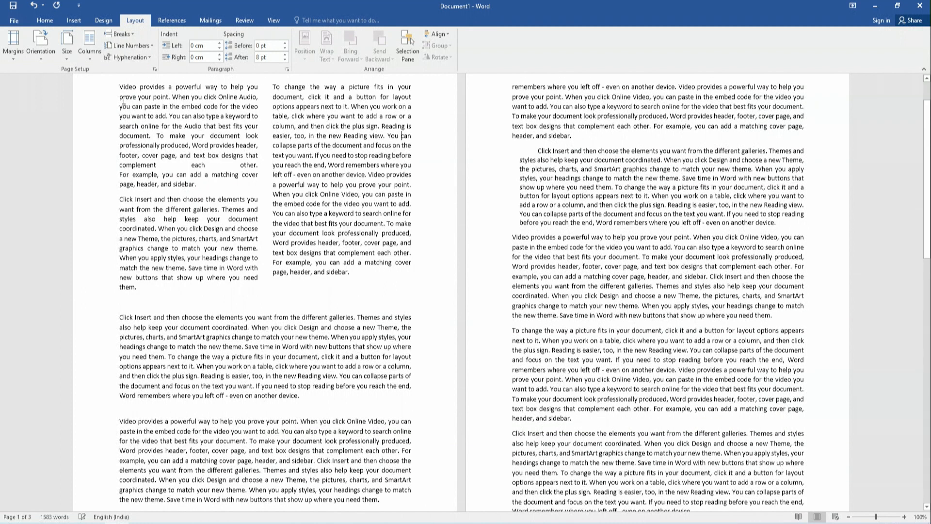
{"action": "scroll", "coordinate": [302, 449], "scroll_direction": "up", "scroll_amount": 2}
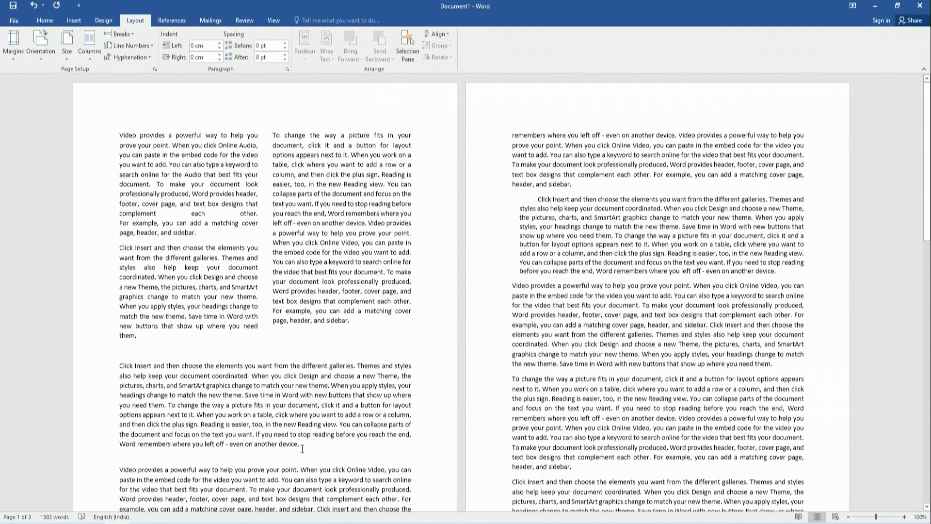
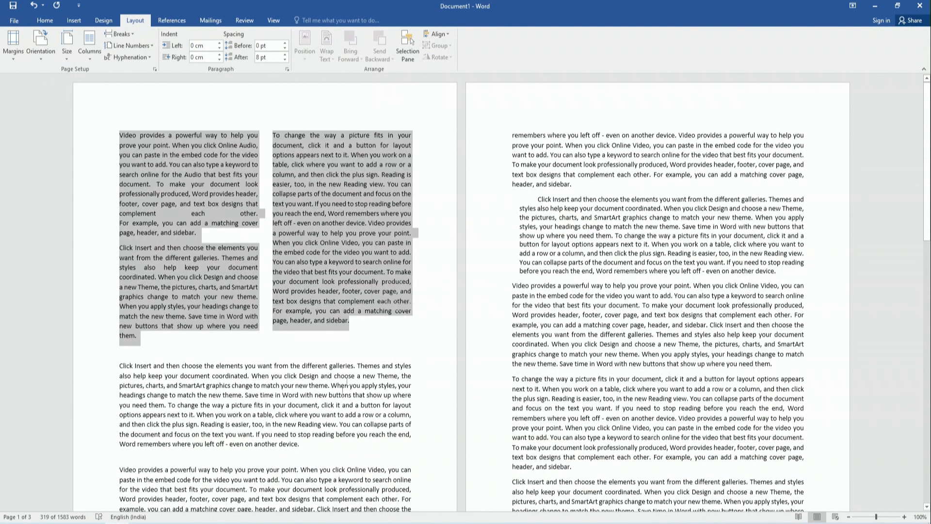
{"action": "left_click", "coordinate": [338, 416]}
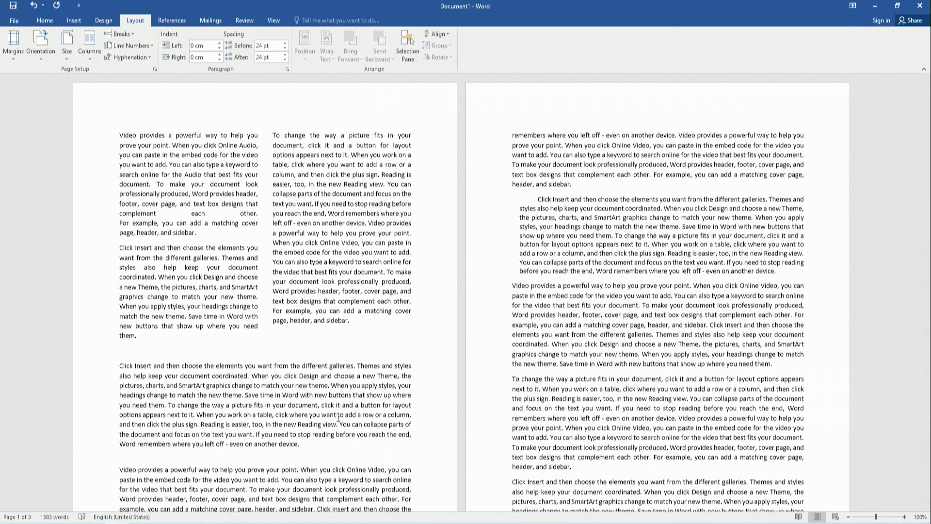
{"action": "key", "text": "ctrl+z"}
{"action": "left_click", "coordinate": [124, 33]}
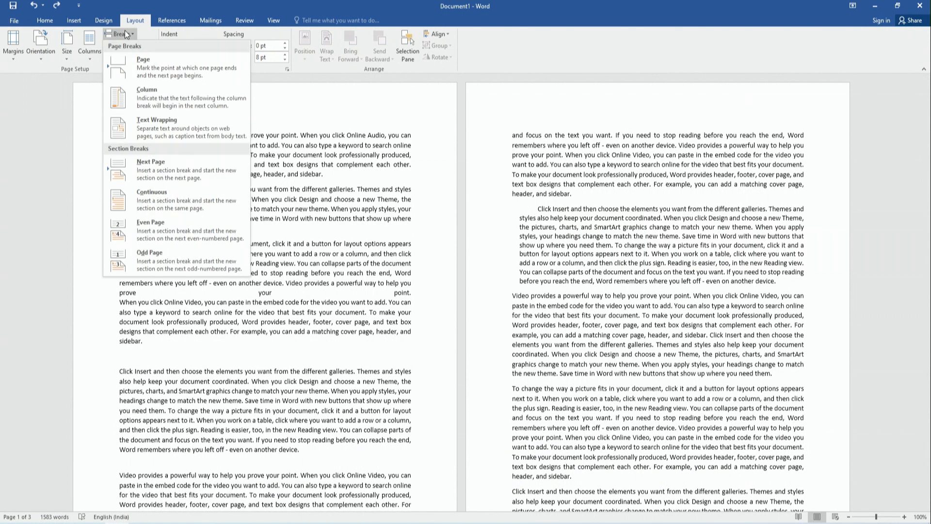
{"action": "left_click", "coordinate": [206, 263]}
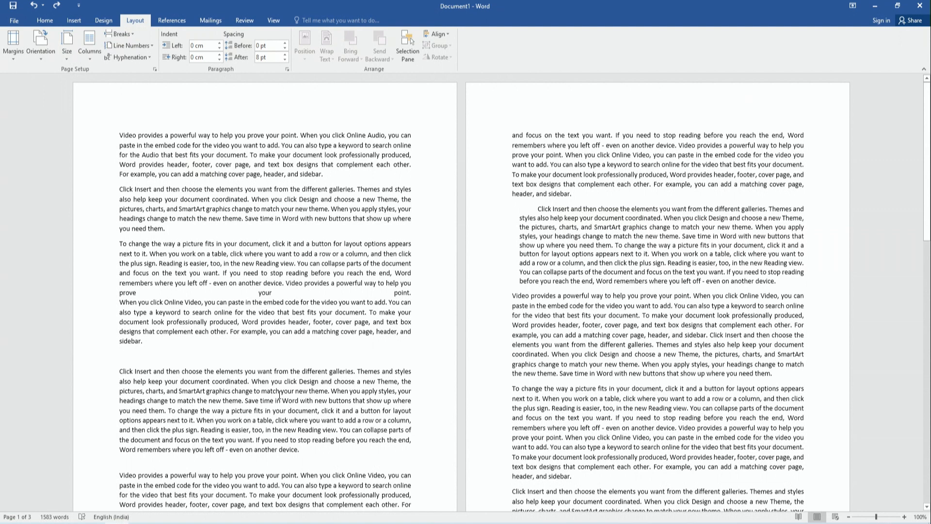
{"action": "scroll", "coordinate": [279, 395], "scroll_direction": "down", "scroll_amount": 2}
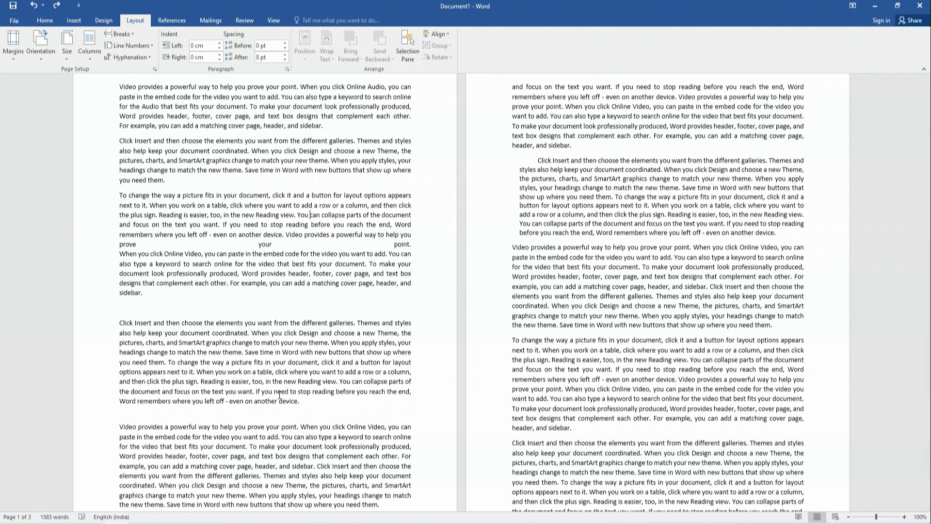
{"action": "scroll", "coordinate": [279, 395], "scroll_direction": "up", "scroll_amount": 2}
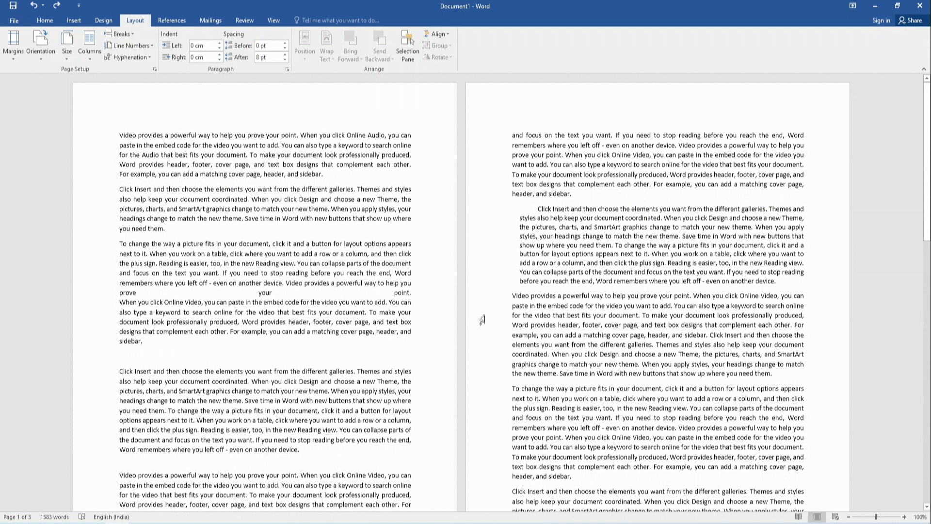
Step: Add a plain centred page number in the header at the top of the pages
{"action": "left_click", "coordinate": [66, 18]}
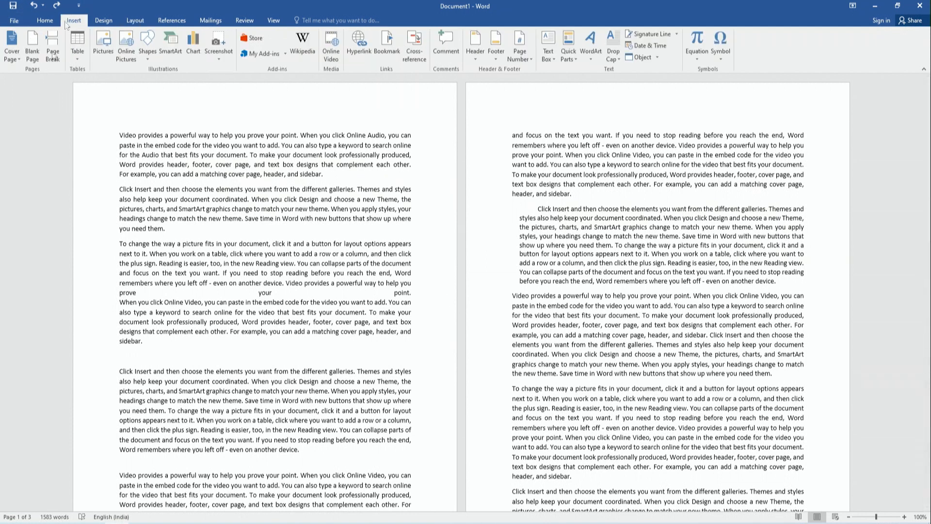
{"action": "left_click", "coordinate": [527, 56]}
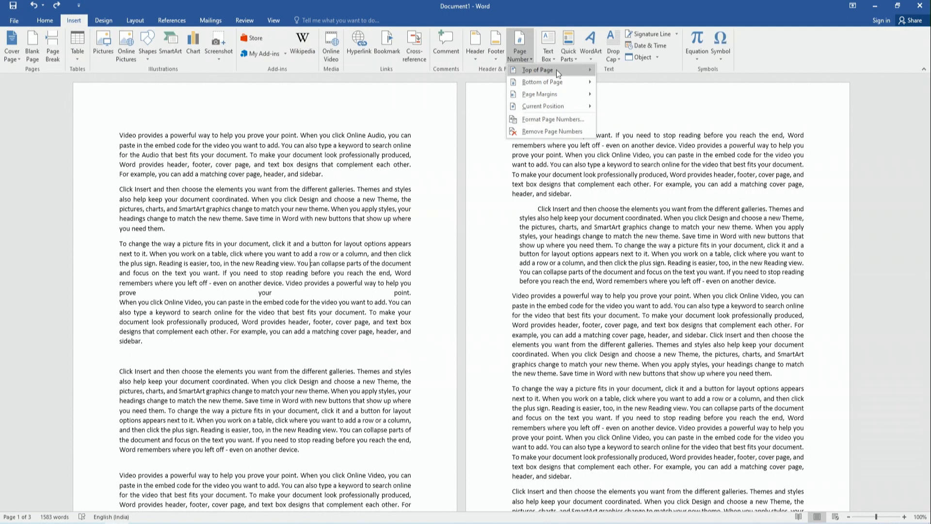
{"action": "mouse_move", "coordinate": [557, 69]}
{"action": "left_click", "coordinate": [687, 155]}
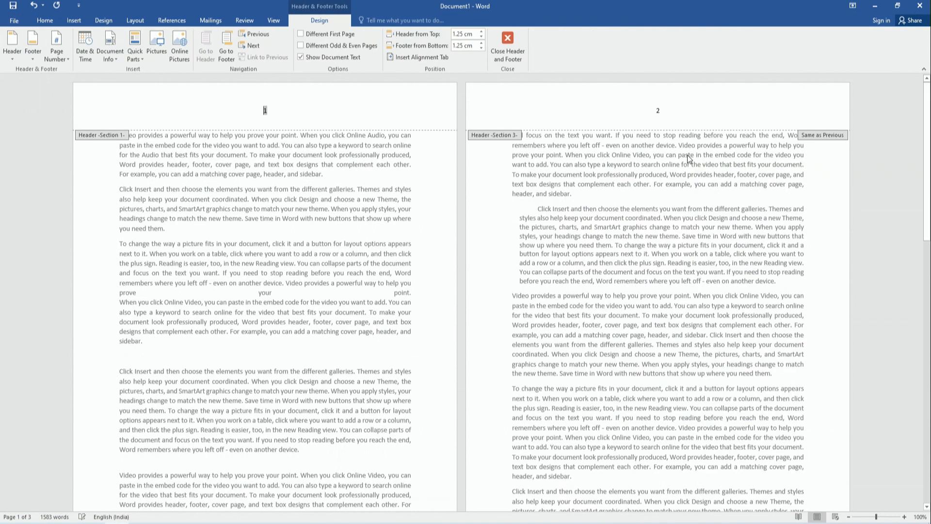
Step: Leave header editing and add the line "Heading 1" above the first paragraph of the document
{"action": "double_click", "coordinate": [306, 236]}
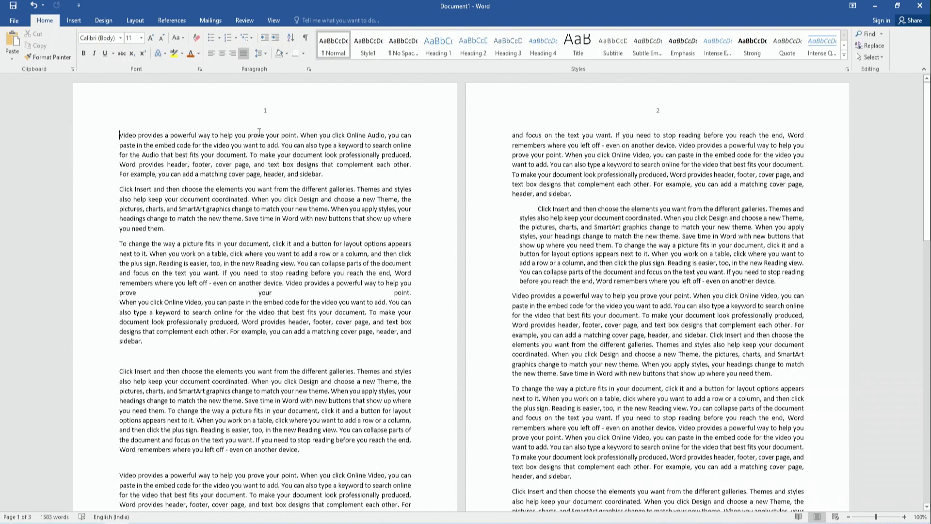
{"action": "key", "text": "ctrl+z"}
{"action": "type", "text": "Heading 1"}
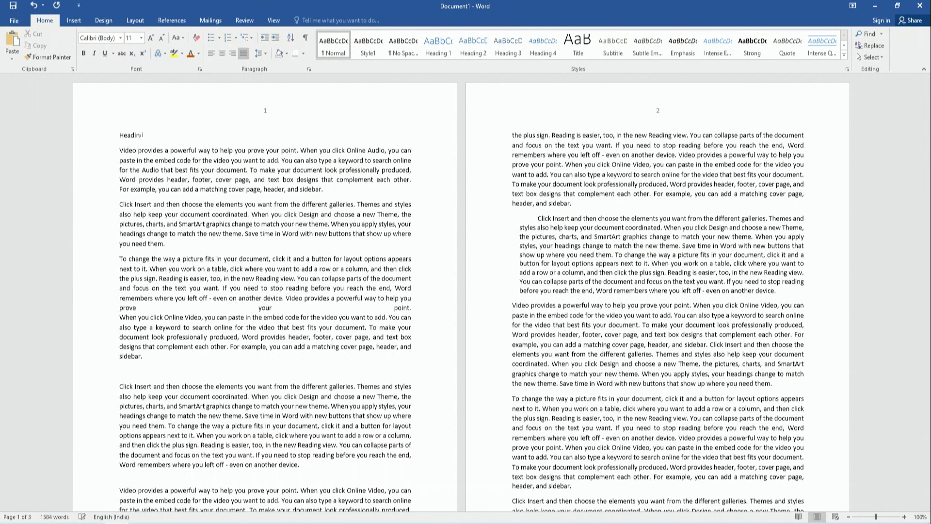
Step: Copy "Heading 1" into the empty line above the fourth paragraph on page 1 and change it to "Heading 2"
{"action": "left_click_drag", "start_coordinate": [120, 136], "coordinate": [149, 135]}
{"action": "key", "text": "ctrl+c"}
{"action": "left_click", "coordinate": [141, 375]}
{"action": "key", "text": "ctrl+v"}
{"action": "key", "text": "BackSpace"}
{"action": "key", "text": "BackSpace"}
{"action": "key", "text": "BackSpace"}
{"action": "type", "text": "2"}
{"action": "scroll", "coordinate": [437, 345], "scroll_direction": "down", "scroll_amount": 5}
{"action": "scroll", "coordinate": [437, 345], "scroll_direction": "up", "scroll_amount": 5}
Step: Paste the copied heading on its own line above the indented paragraph on page 2 and change it to "Heading 3"
{"action": "left_click", "coordinate": [581, 231]}
{"action": "key", "text": "Return"}
{"action": "key", "text": "ctrl+v"}
{"action": "key", "text": "BackSpace"}
{"action": "key", "text": "BackSpace"}
{"action": "type", "text": "3"}
Step: Paste the heading on a new line after the paragraph following the indented one on page 2, changed to "Heading 4"
{"action": "left_click", "coordinate": [780, 418]}
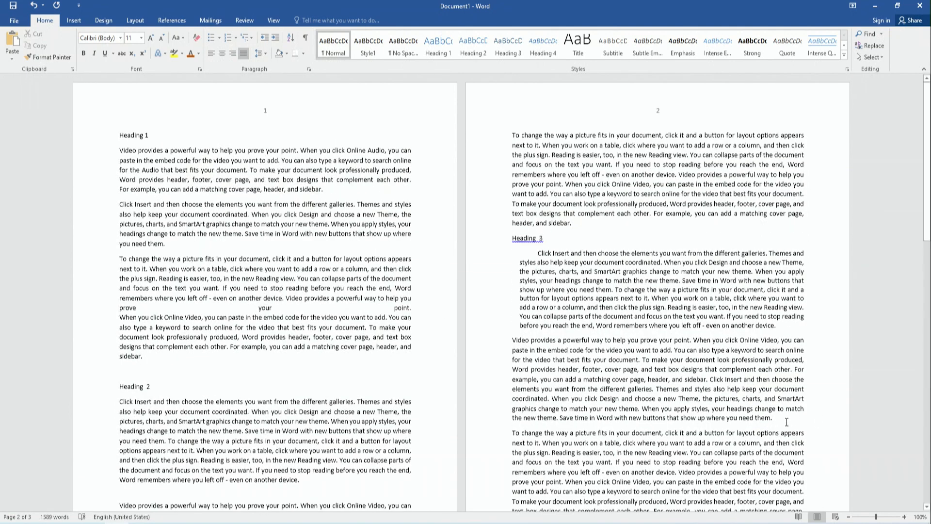
{"action": "key", "text": "Return"}
{"action": "key", "text": "ctrl+v"}
{"action": "key", "text": "BackSpace"}
{"action": "key", "text": "BackSpace"}
{"action": "type", "text": "4"}
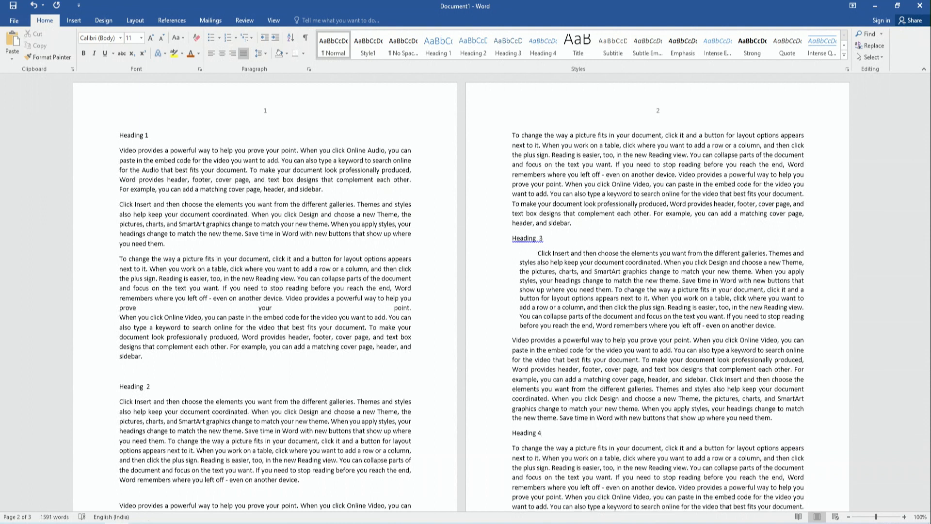
Step: Format Heading 1 and Heading 2 on page 1 as bold 14 pt text
{"action": "left_click_drag", "start_coordinate": [158, 139], "coordinate": [120, 136]}
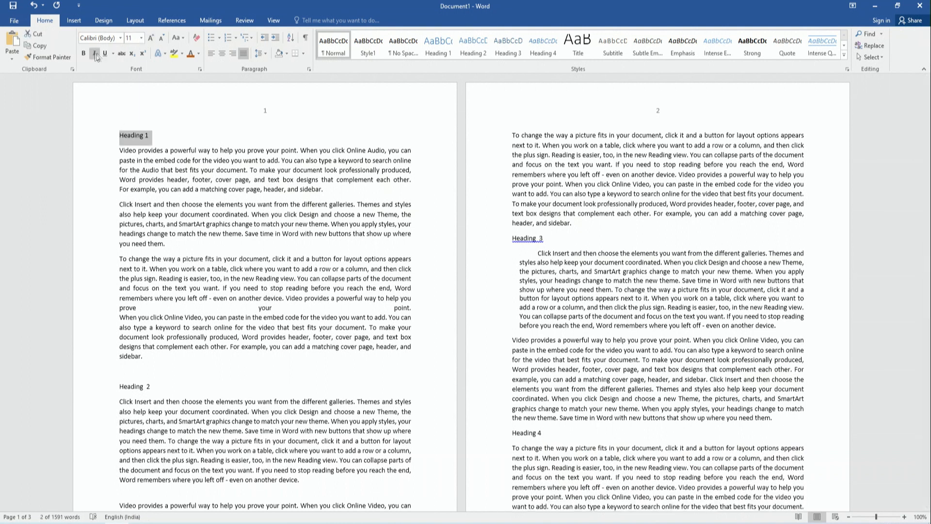
{"action": "left_click", "coordinate": [82, 56]}
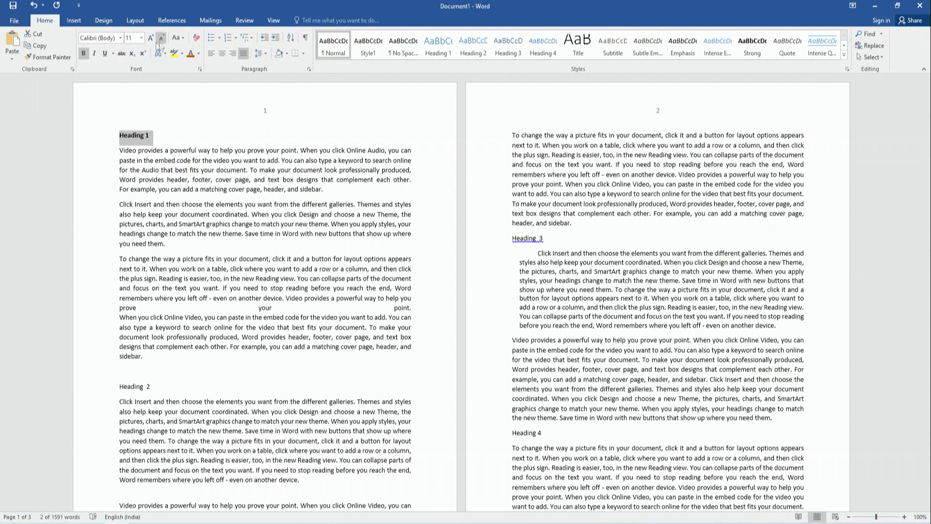
{"action": "left_click", "coordinate": [151, 37]}
{"action": "left_click", "coordinate": [151, 37]}
{"action": "left_click_drag", "start_coordinate": [150, 388], "coordinate": [120, 389]}
{"action": "left_click", "coordinate": [82, 53]}
{"action": "left_click", "coordinate": [151, 37]}
{"action": "left_click", "coordinate": [151, 37]}
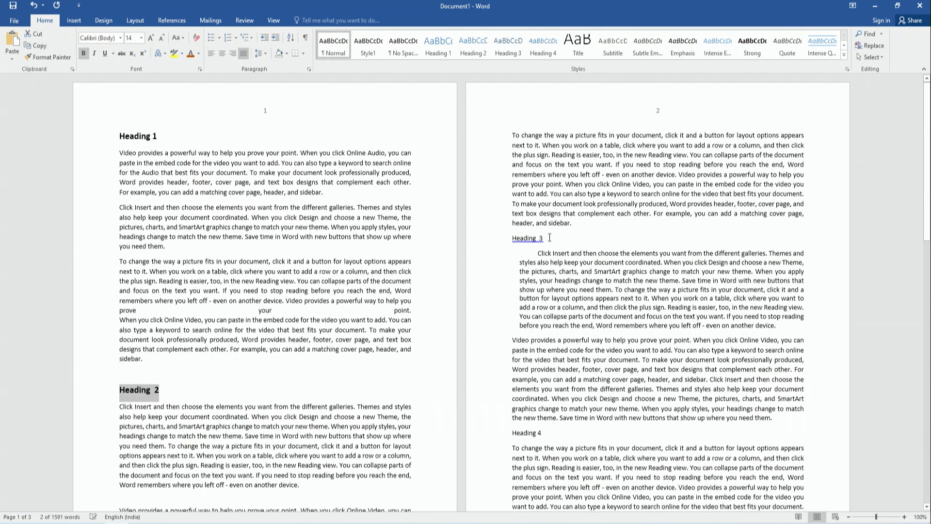
Step: Make Heading 3 and Heading 4 on page 2 bold and enlarge them by two font-size increments
{"action": "left_click_drag", "start_coordinate": [547, 239], "coordinate": [513, 238]}
{"action": "left_click", "coordinate": [82, 54]}
{"action": "left_click", "coordinate": [151, 37]}
{"action": "left_click", "coordinate": [150, 37]}
{"action": "left_click_drag", "start_coordinate": [545, 435], "coordinate": [513, 435]}
{"action": "left_click", "coordinate": [82, 54]}
{"action": "left_click", "coordinate": [151, 37]}
{"action": "left_click", "coordinate": [151, 37]}
{"action": "left_click", "coordinate": [664, 411]}
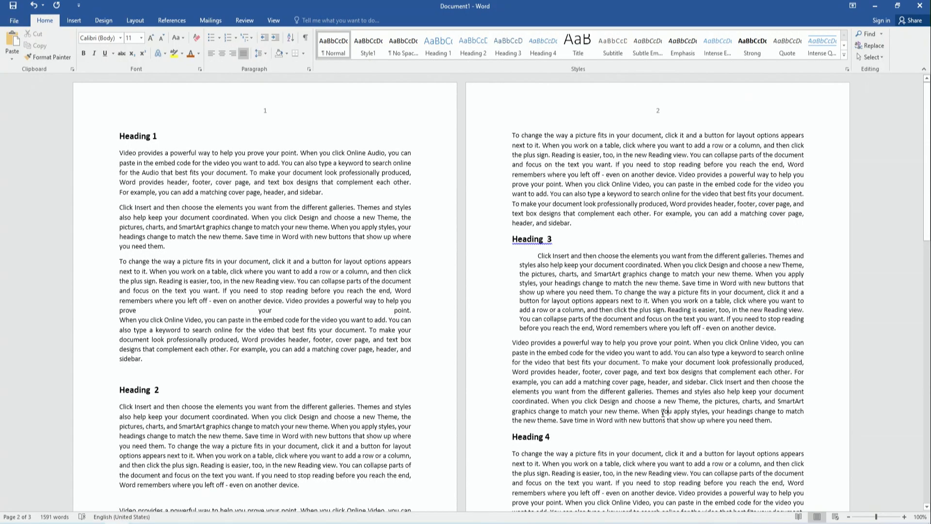
Step: Insert an Odd Page section break before Heading 2, and undo it
{"action": "scroll", "coordinate": [663, 413], "scroll_direction": "down", "scroll_amount": 3}
{"action": "scroll", "coordinate": [663, 413], "scroll_direction": "up", "scroll_amount": 2}
{"action": "scroll", "coordinate": [664, 413], "scroll_direction": "down", "scroll_amount": 2}
{"action": "scroll", "coordinate": [663, 412], "scroll_direction": "down", "scroll_amount": 3}
{"action": "scroll", "coordinate": [663, 412], "scroll_direction": "up", "scroll_amount": 5}
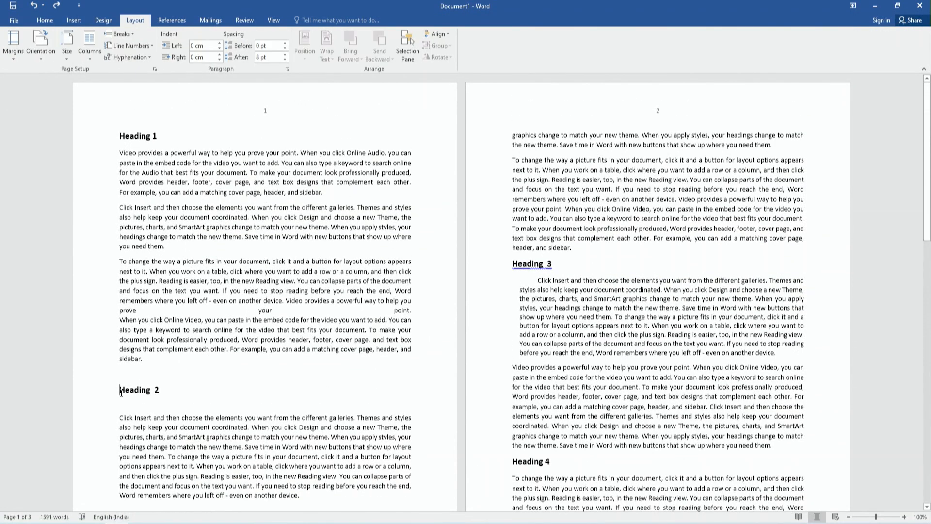
{"action": "left_click", "coordinate": [123, 33]}
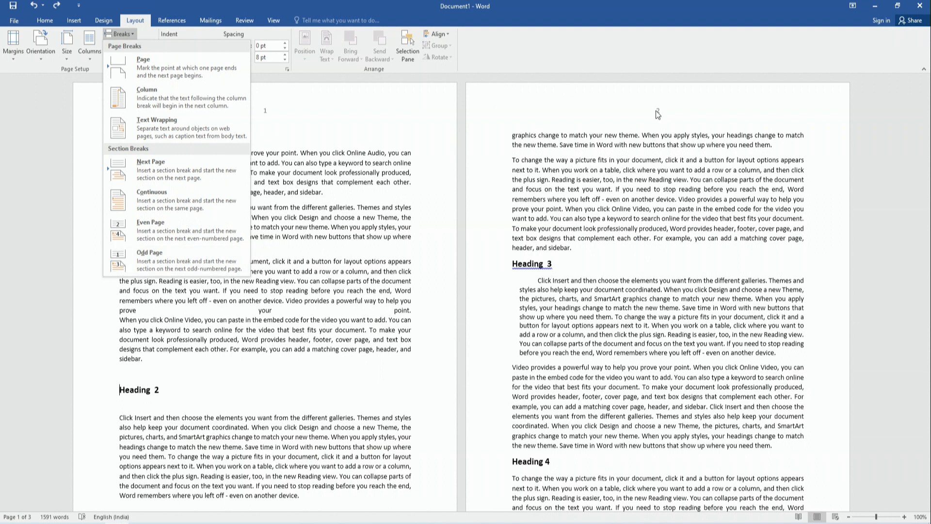
{"action": "left_click", "coordinate": [169, 264]}
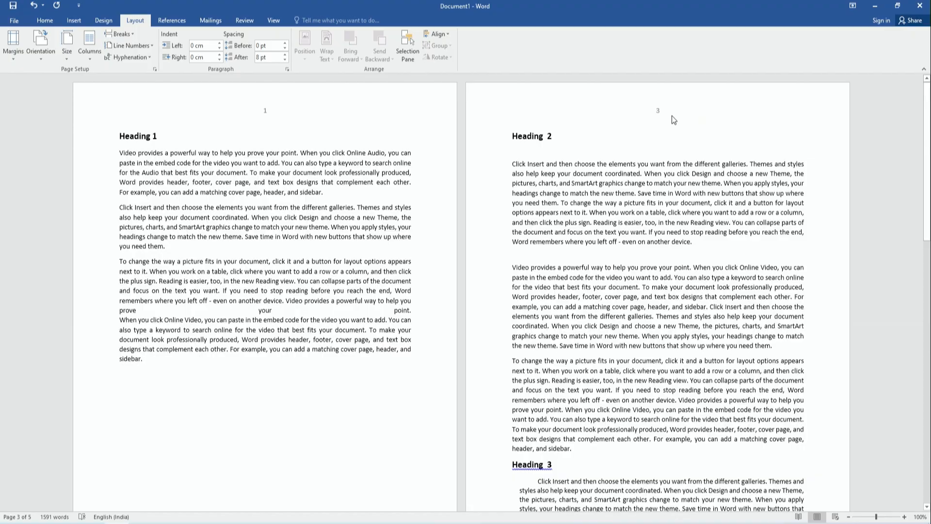
{"action": "key", "text": "ctrl+z"}
Step: Insert an Even Page section break before Heading 3 and check the page numbers around the break
{"action": "scroll", "coordinate": [587, 411], "scroll_direction": "down", "scroll_amount": 1}
{"action": "scroll", "coordinate": [587, 411], "scroll_direction": "down", "scroll_amount": 3}
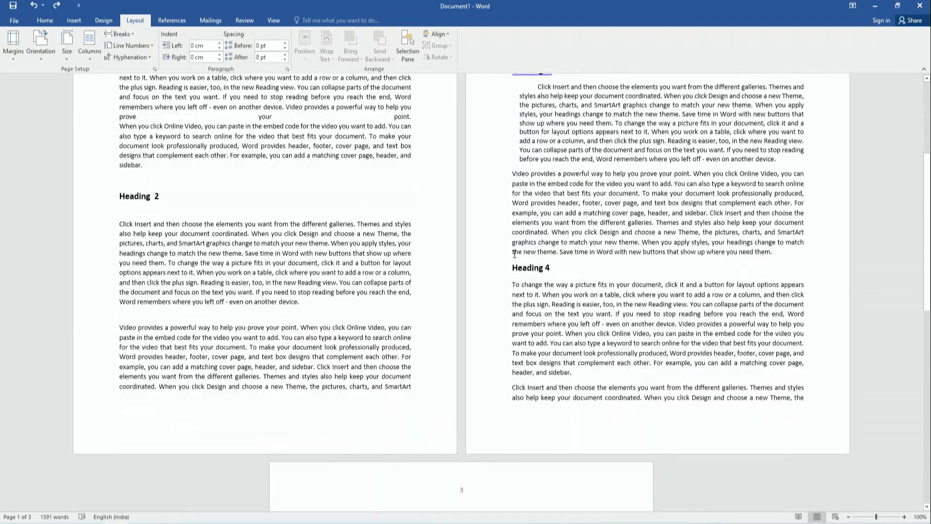
{"action": "scroll", "coordinate": [515, 254], "scroll_direction": "up", "scroll_amount": 2}
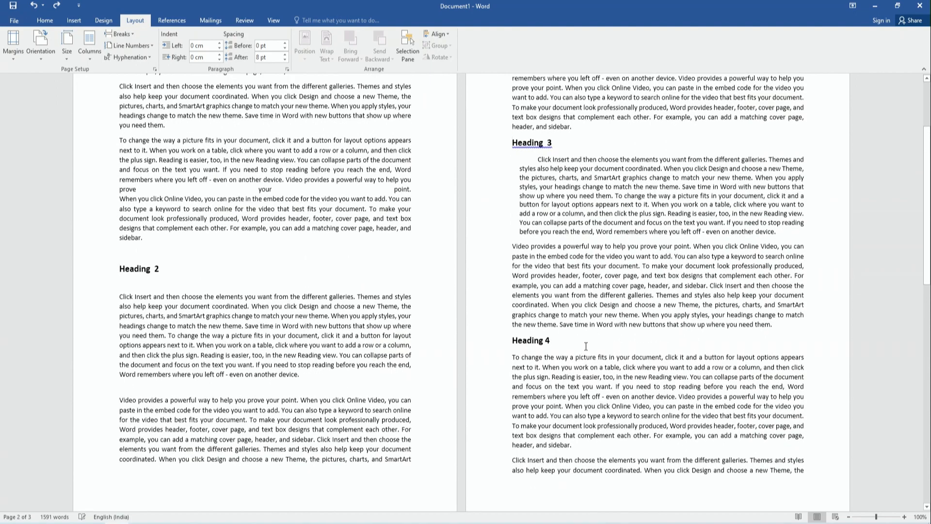
{"action": "scroll", "coordinate": [586, 346], "scroll_direction": "down", "scroll_amount": 3}
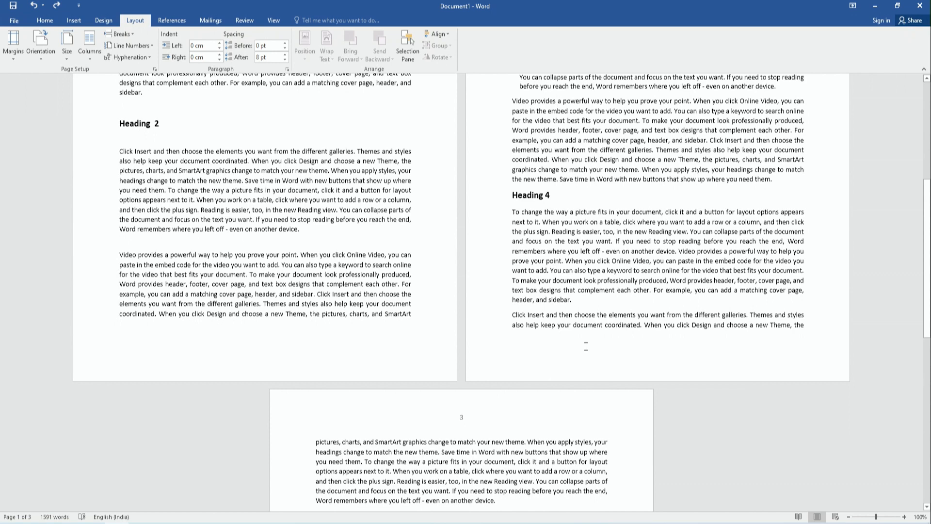
{"action": "scroll", "coordinate": [586, 347], "scroll_direction": "up", "scroll_amount": 2}
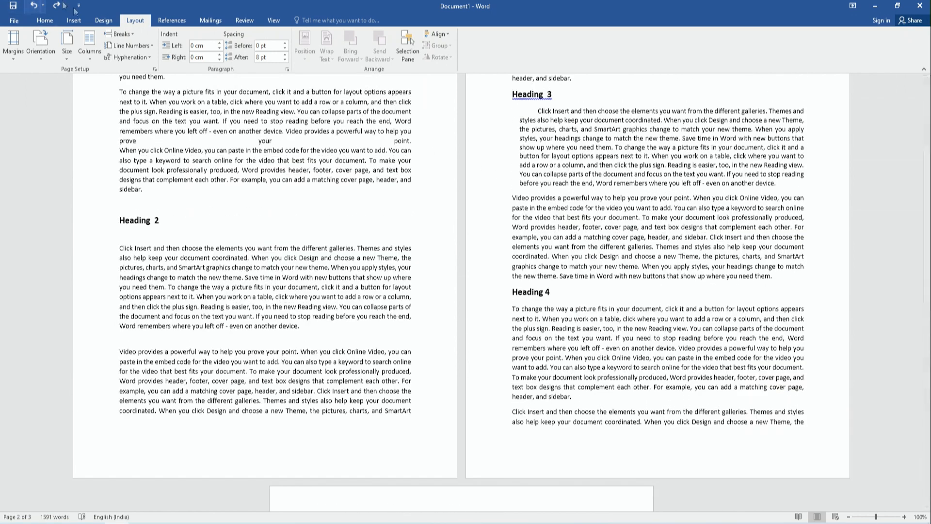
{"action": "left_click", "coordinate": [119, 33]}
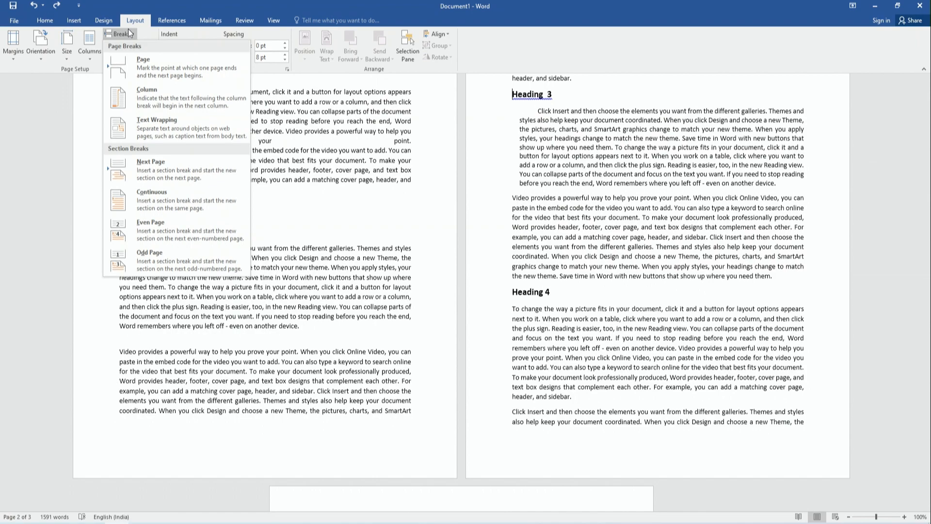
{"action": "left_click", "coordinate": [173, 225]}
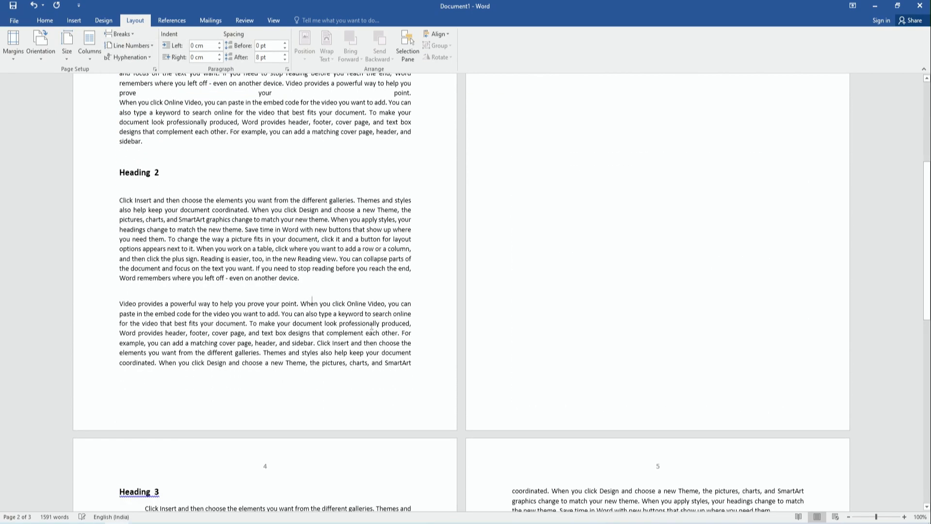
{"action": "scroll", "coordinate": [428, 349], "scroll_direction": "up", "scroll_amount": 15}
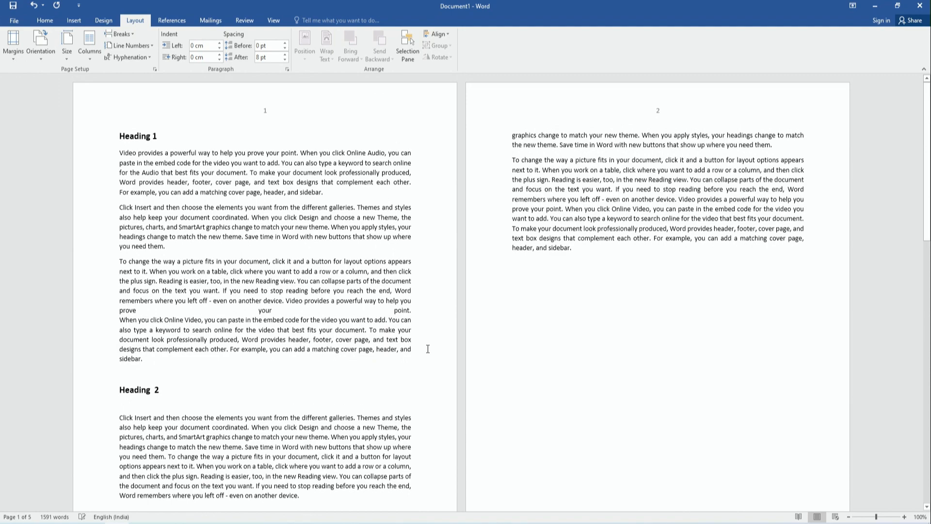
{"action": "scroll", "coordinate": [427, 349], "scroll_direction": "down", "scroll_amount": 15}
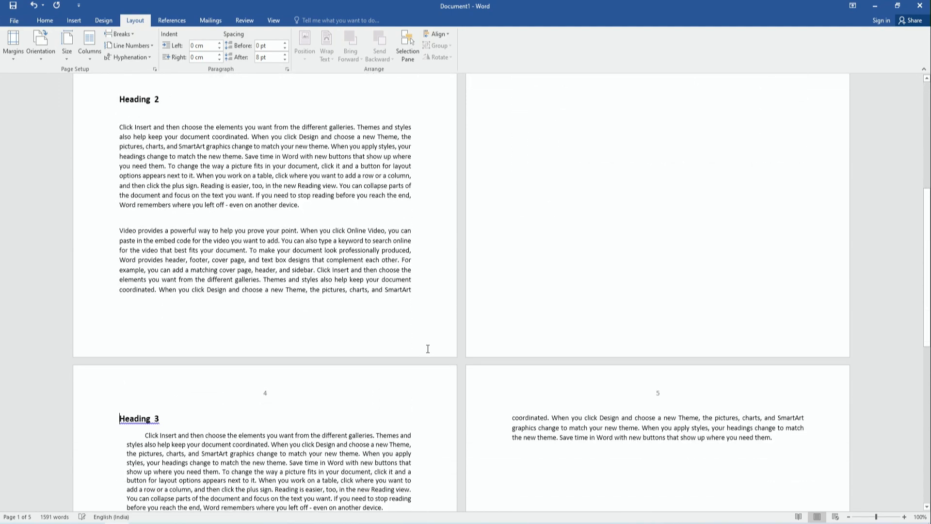
{"action": "scroll", "coordinate": [427, 349], "scroll_direction": "down", "scroll_amount": 1}
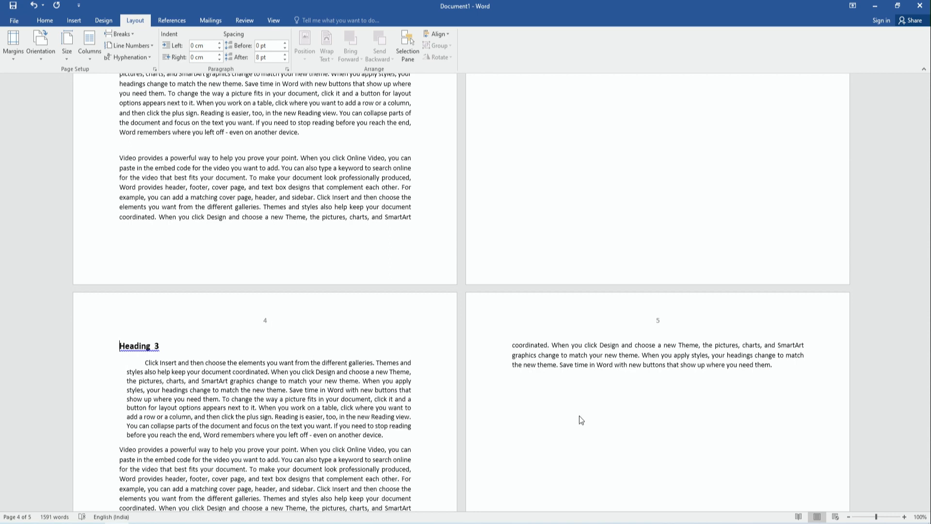
Step: Examine the document's pages in the print preview from the first page to Heading 3, and return to the document
{"action": "key", "text": "ctrl+p"}
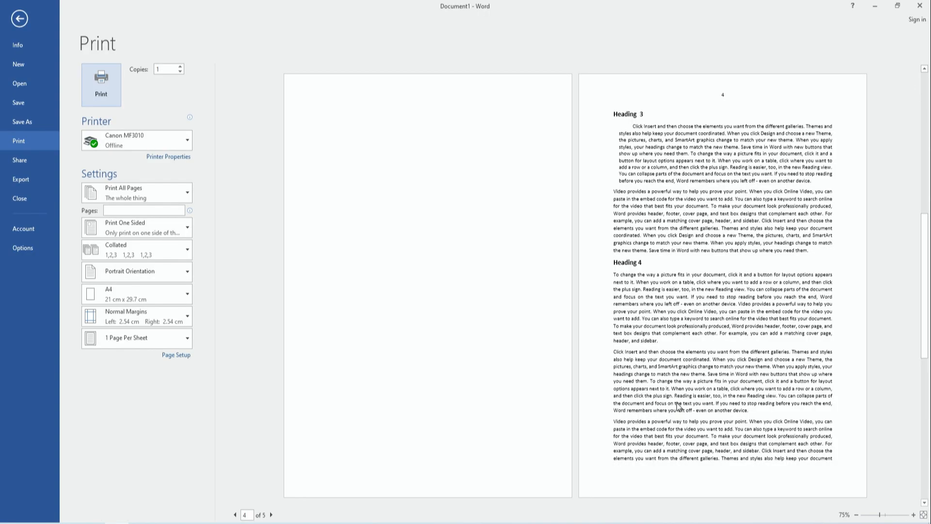
{"action": "double_click", "coordinate": [235, 515]}
{"action": "left_click", "coordinate": [234, 515]}
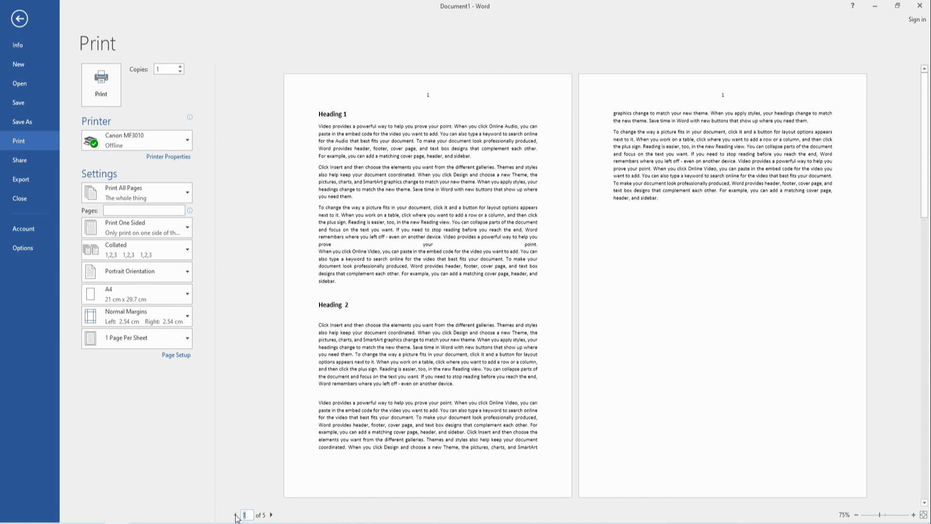
{"action": "triple_click", "coordinate": [271, 514]}
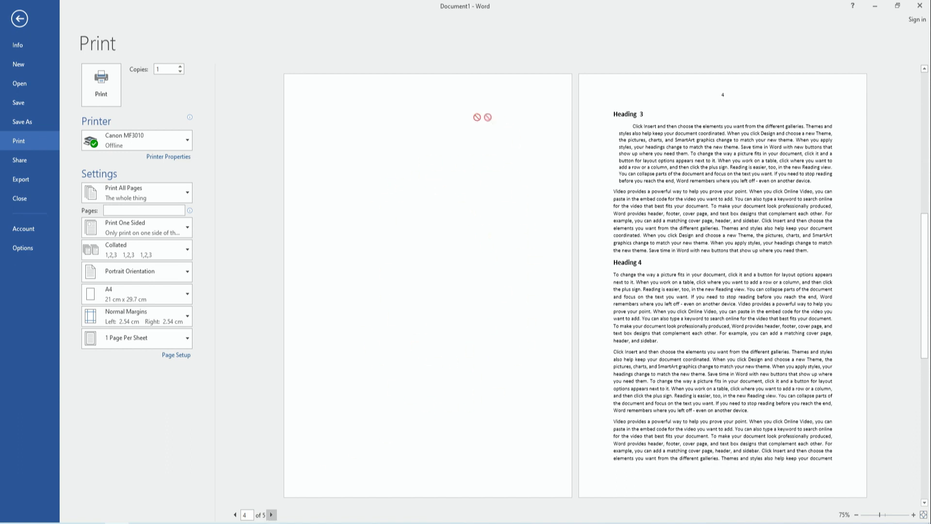
{"action": "left_click", "coordinate": [14, 22]}
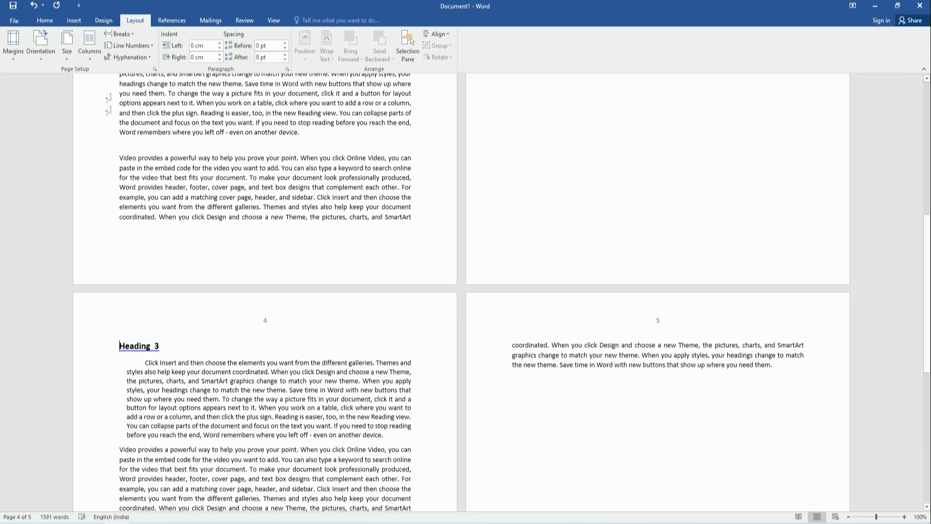
{"action": "left_click", "coordinate": [133, 34]}
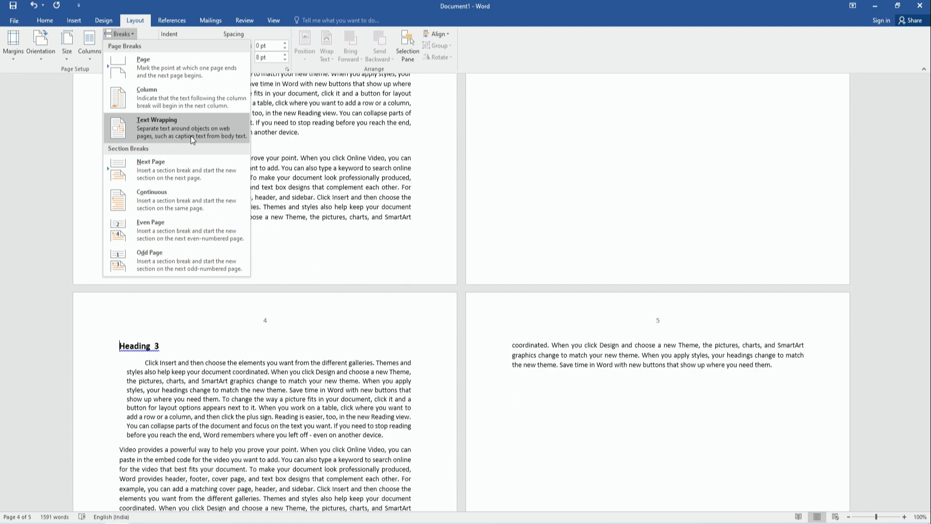
{"action": "left_click", "coordinate": [159, 203]}
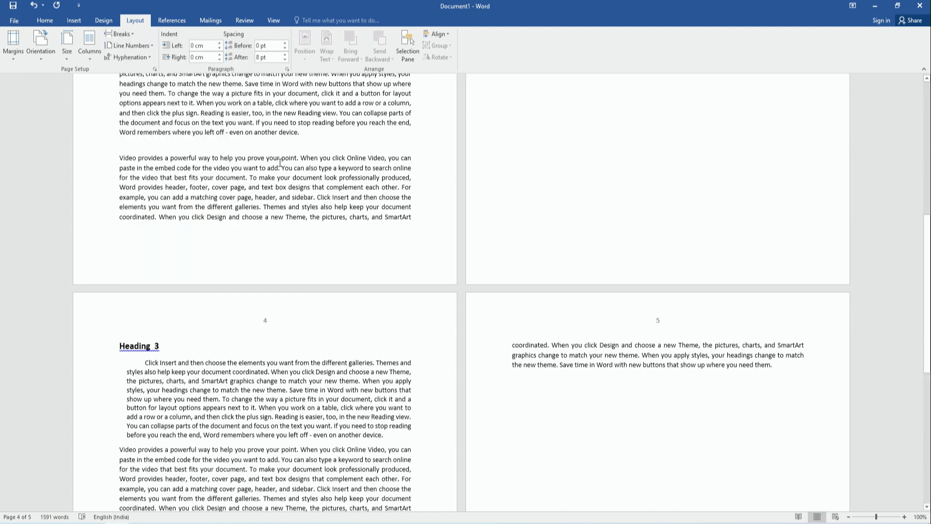
Step: Show the formatting marks and set Find and Replace to search for the Section Break special character (^b)
{"action": "left_click", "coordinate": [47, 22]}
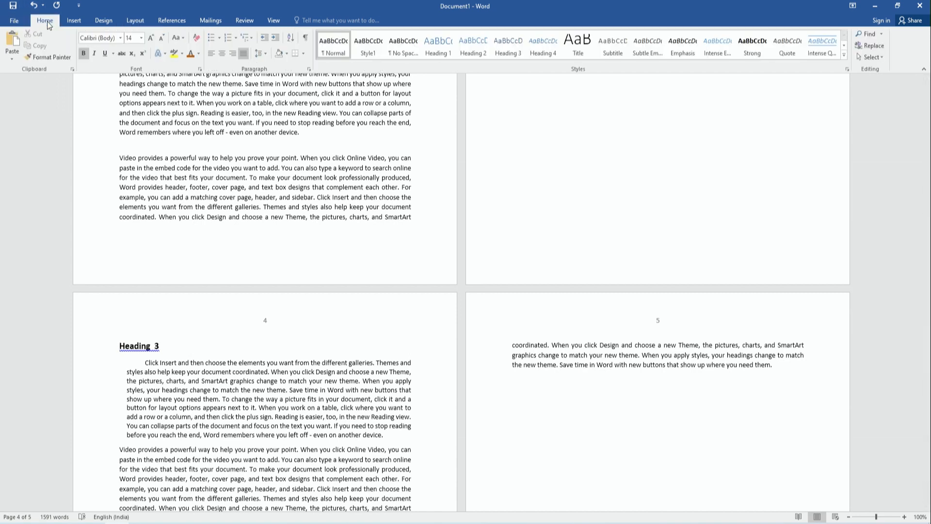
{"action": "left_click", "coordinate": [305, 40]}
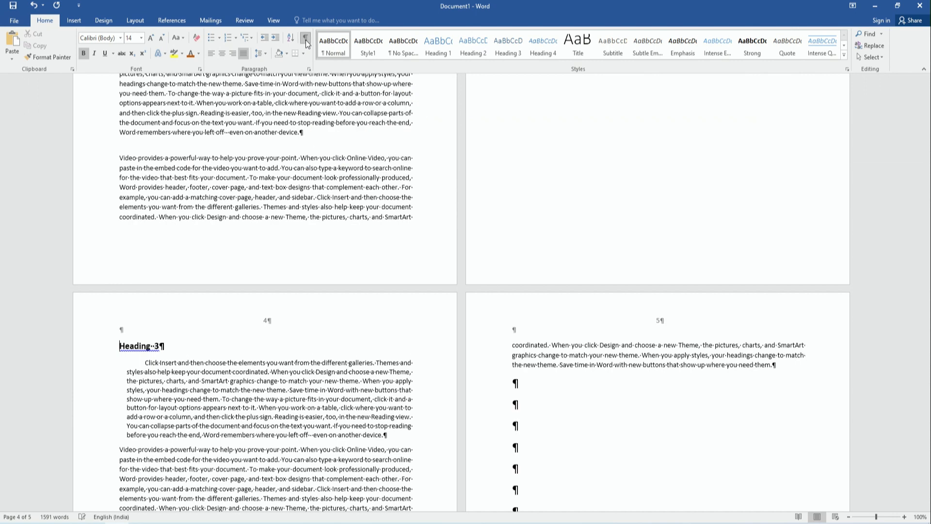
{"action": "left_click", "coordinate": [871, 46]}
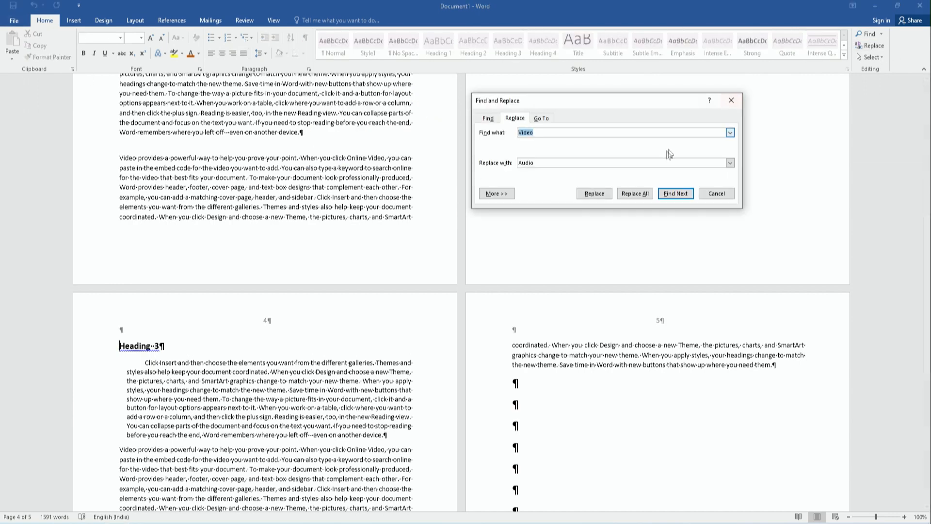
{"action": "left_click", "coordinate": [507, 197]}
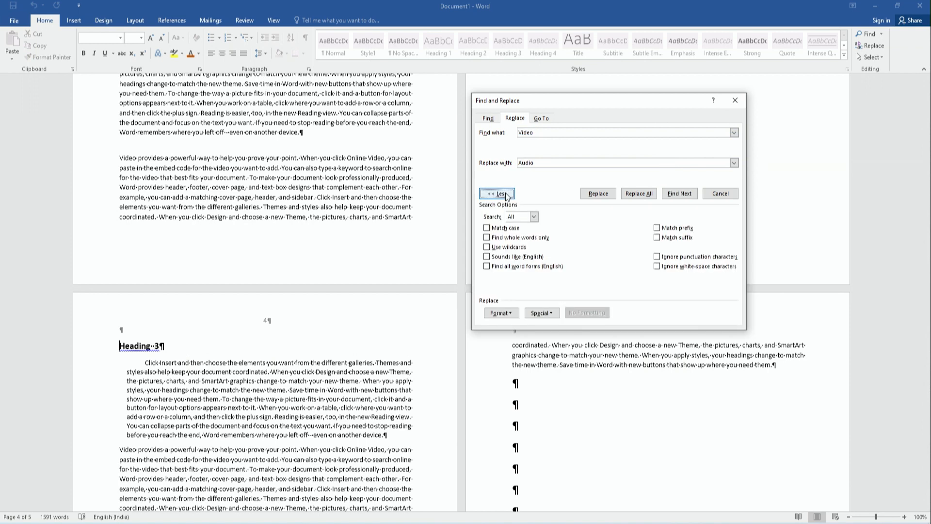
{"action": "left_click", "coordinate": [541, 313]}
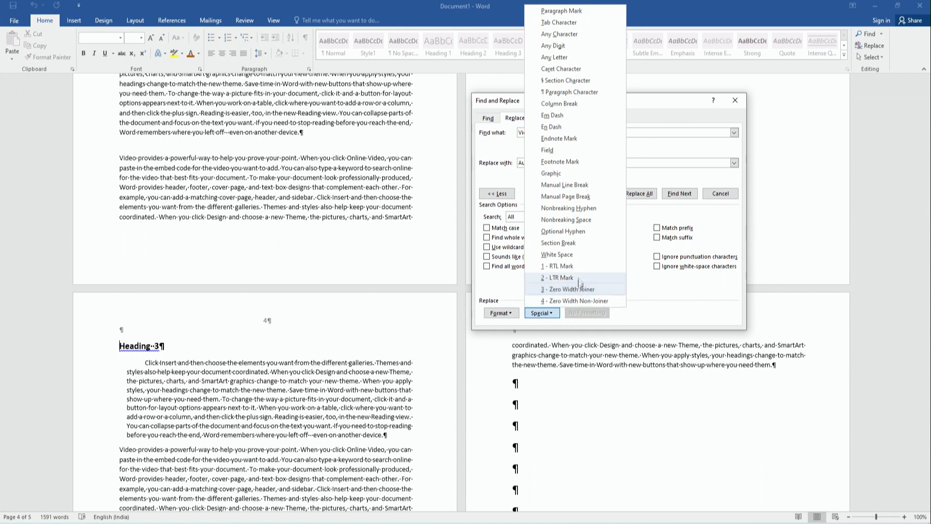
{"action": "left_click", "coordinate": [581, 246]}
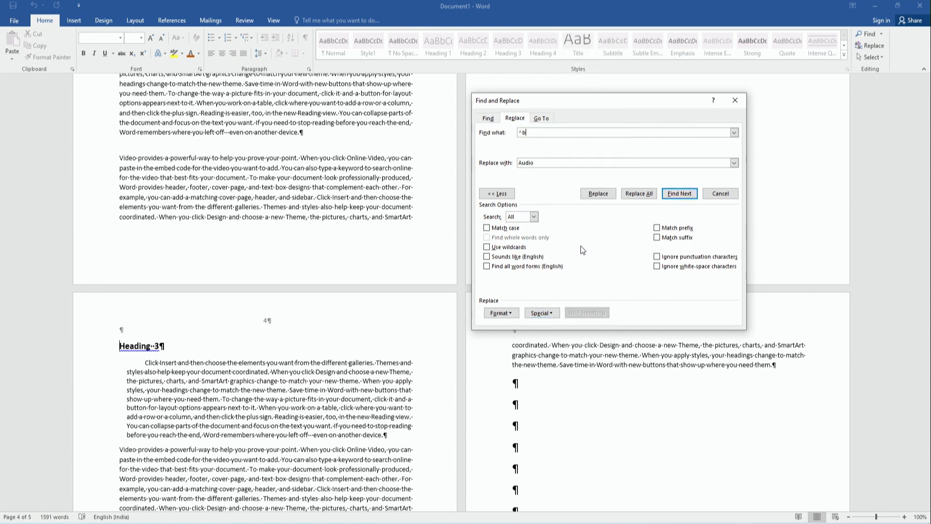
Step: Remove all section breaks by replacing them with empty text, and hide the formatting marks
{"action": "double_click", "coordinate": [542, 164]}
{"action": "key", "text": "BackSpace"}
{"action": "left_click", "coordinate": [639, 193]}
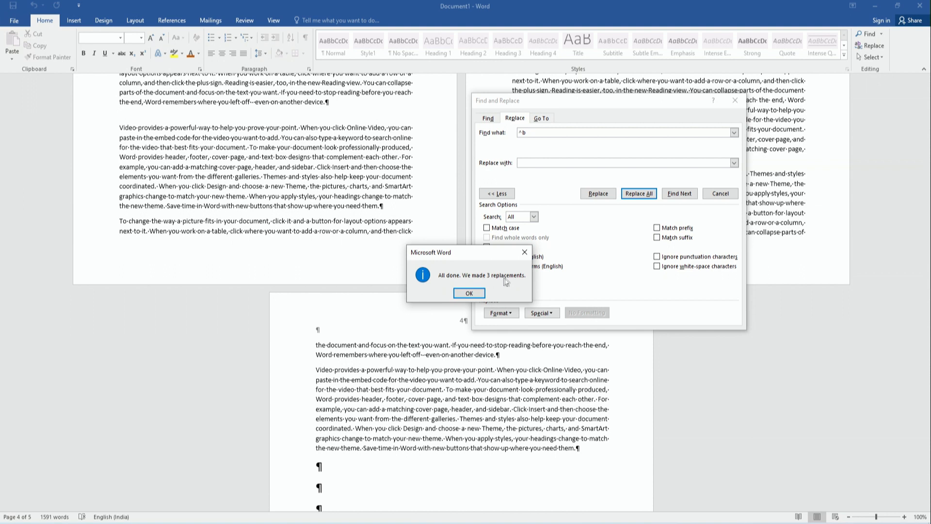
{"action": "left_click_drag", "start_coordinate": [489, 257], "coordinate": [524, 178]}
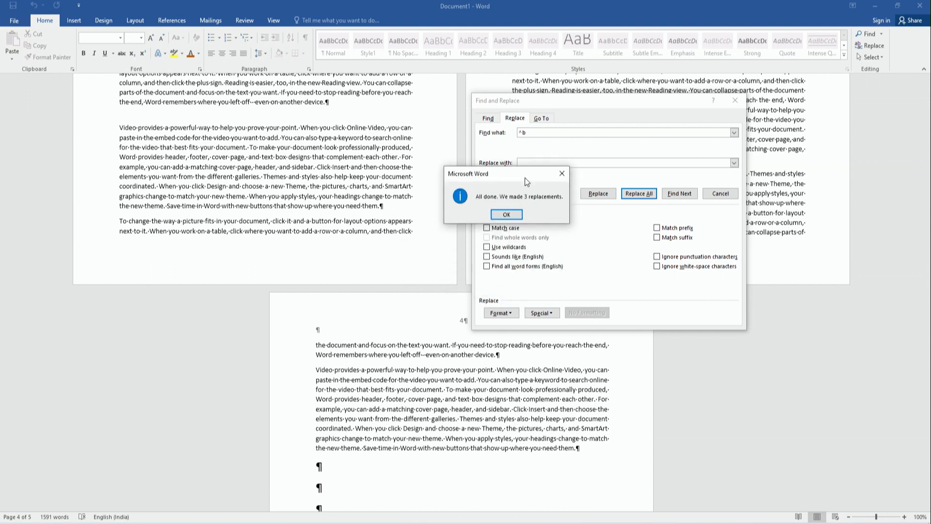
{"action": "left_click", "coordinate": [507, 215]}
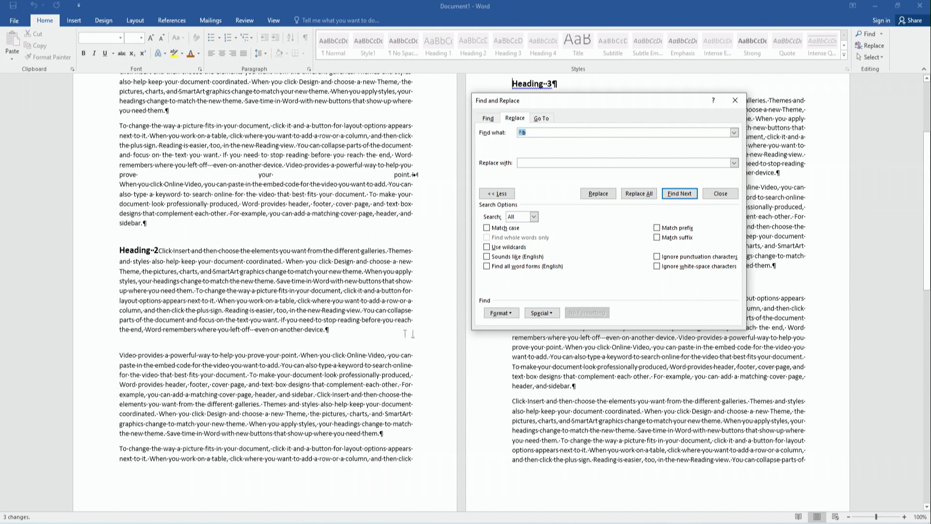
{"action": "left_click", "coordinate": [735, 100]}
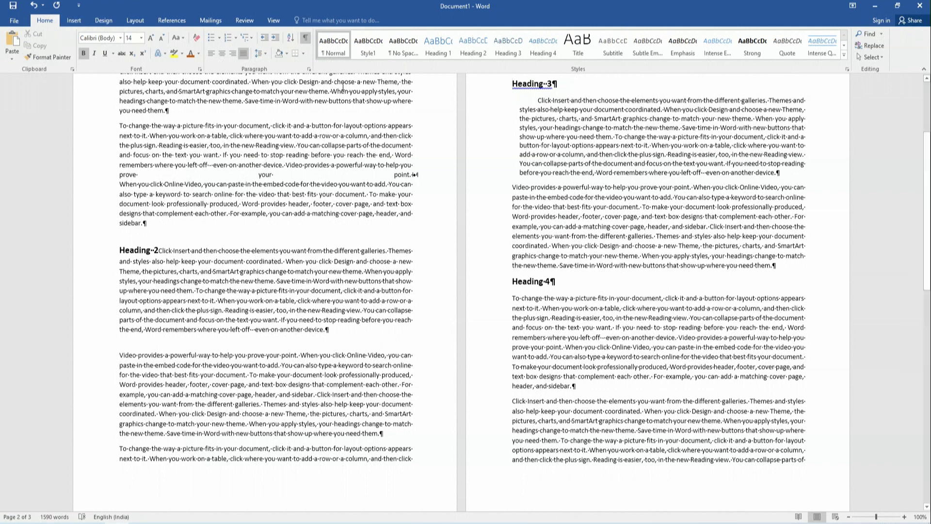
{"action": "left_click", "coordinate": [304, 38]}
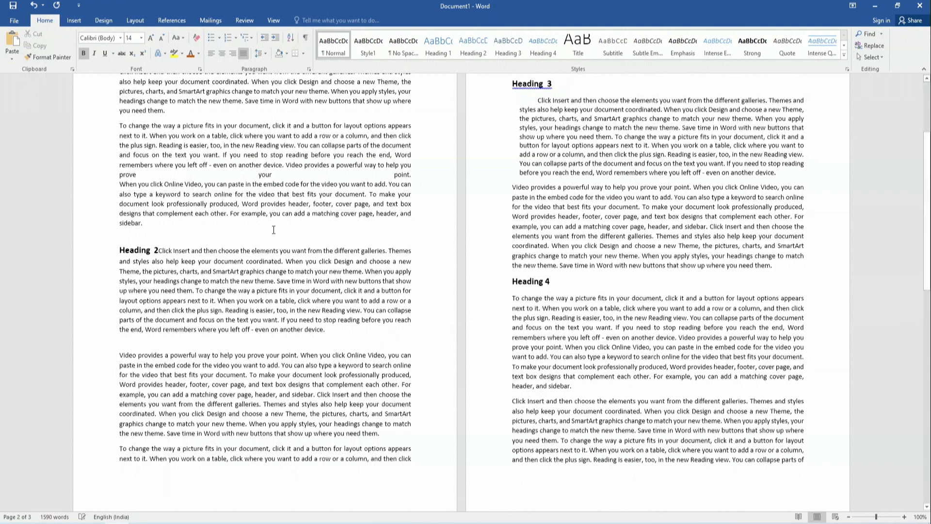